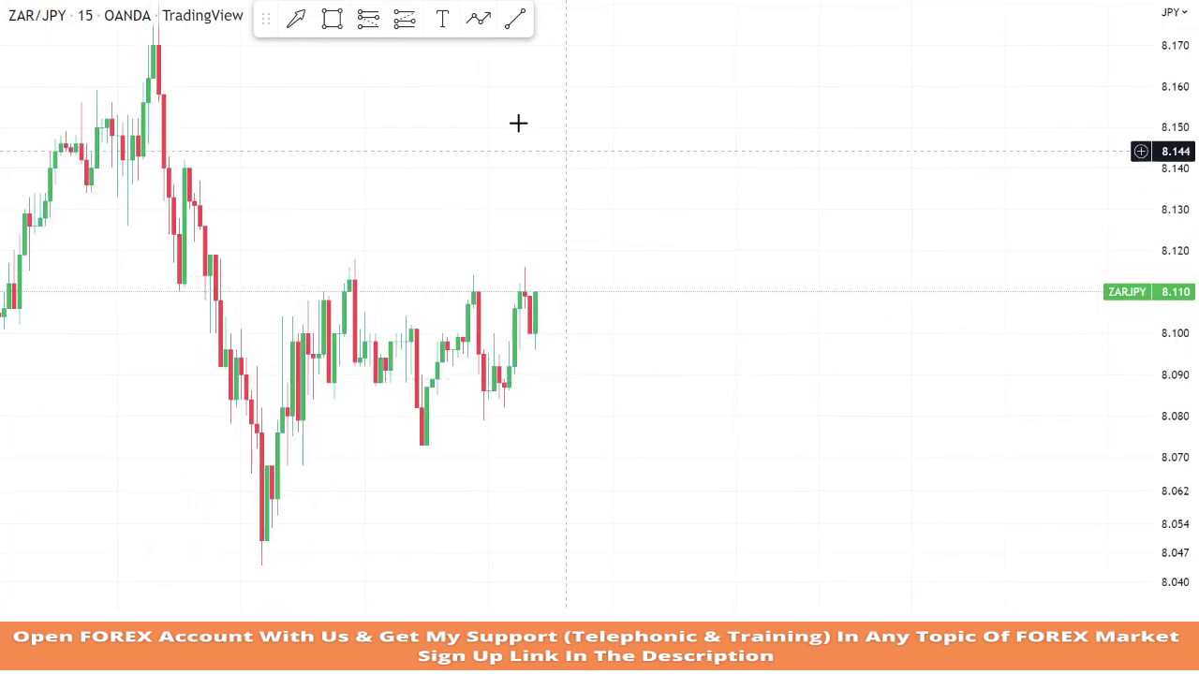
Step: Draw a rectangular resistance zone over the recent swing highs, from about 8.113 to 8.118, extending past the latest candle
key(alt+shift+r)
mouse_move(295, 281)
mouse_down()
mouse_move(886, 259)
mouse_move(813, 259)
mouse_up()
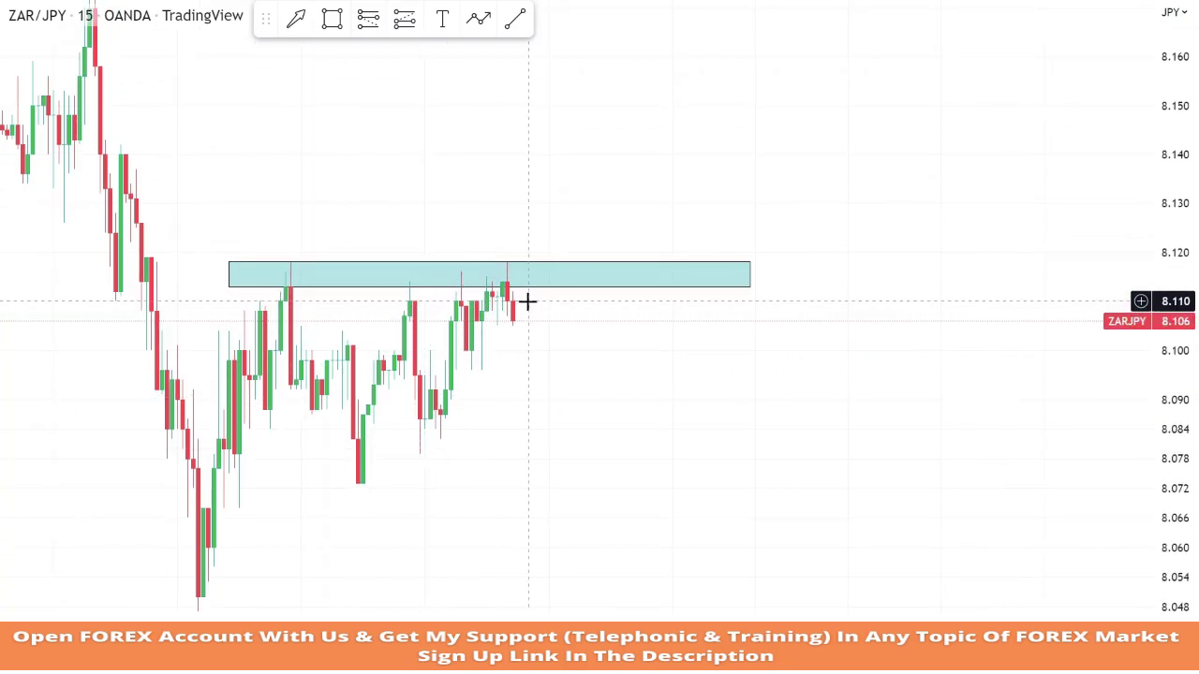
Step: Place a short position below the resistance zone with entry at 8.106, stop at 8.118 and target at 8.082
click(368, 19)
click(514, 321)
drag(541, 182, 545, 263)
drag(513, 453, 512, 440)
click(793, 470)
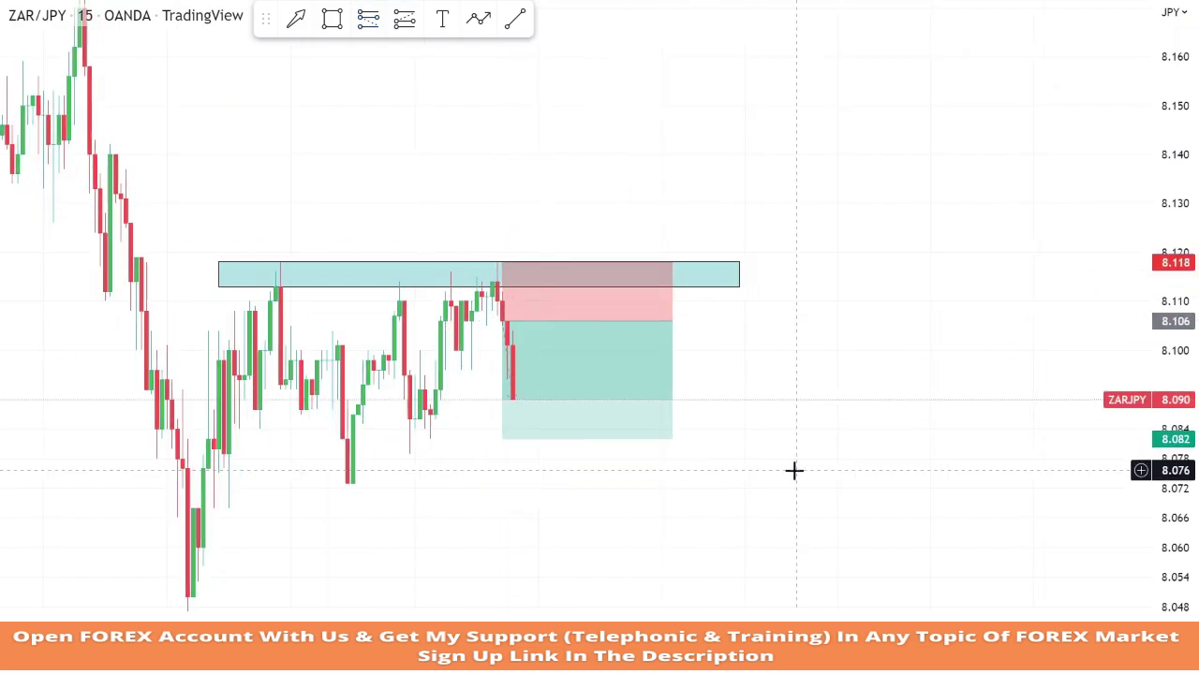
Step: Remove the short position below the resistance zone from the chart
right_click(570, 410)
click(611, 607)
Step: Draw a rectangular support zone from about 8.044 to 8.050 at the earlier swing low, extending past the latest candle
drag(765, 476, 786, 422)
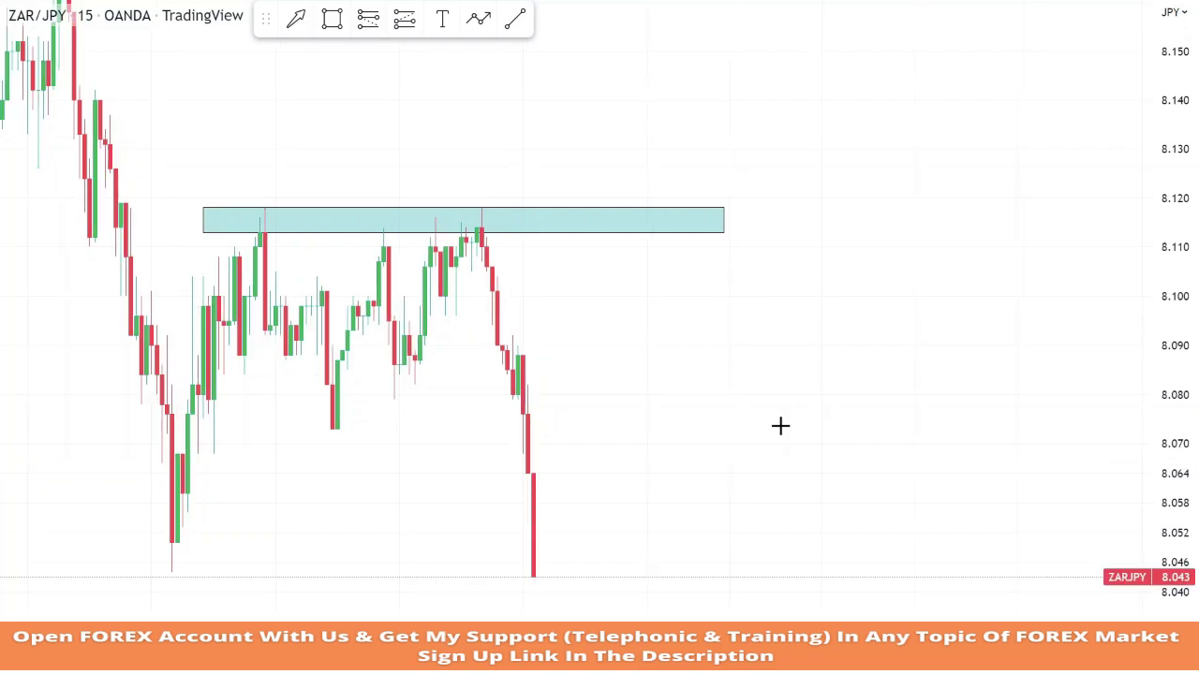
drag(794, 396, 818, 329)
drag(1166, 243, 1165, 313)
click(332, 19)
mouse_move(169, 447)
mouse_down()
mouse_move(931, 487)
mouse_move(967, 474)
mouse_move(970, 450)
mouse_up()
click(962, 379)
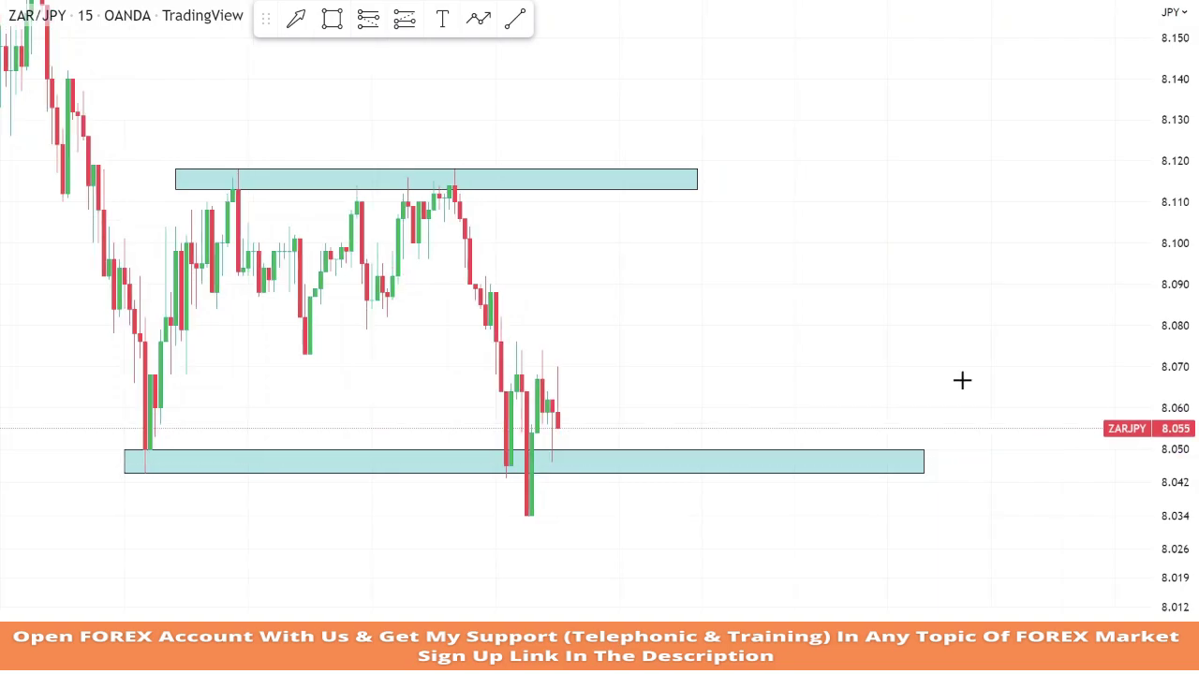
Step: Place a long position above the support zone with entry at 8.066, stop at 8.044 and target at 8.110
drag(1195, 326, 1195, 397)
drag(423, 460, 305, 423)
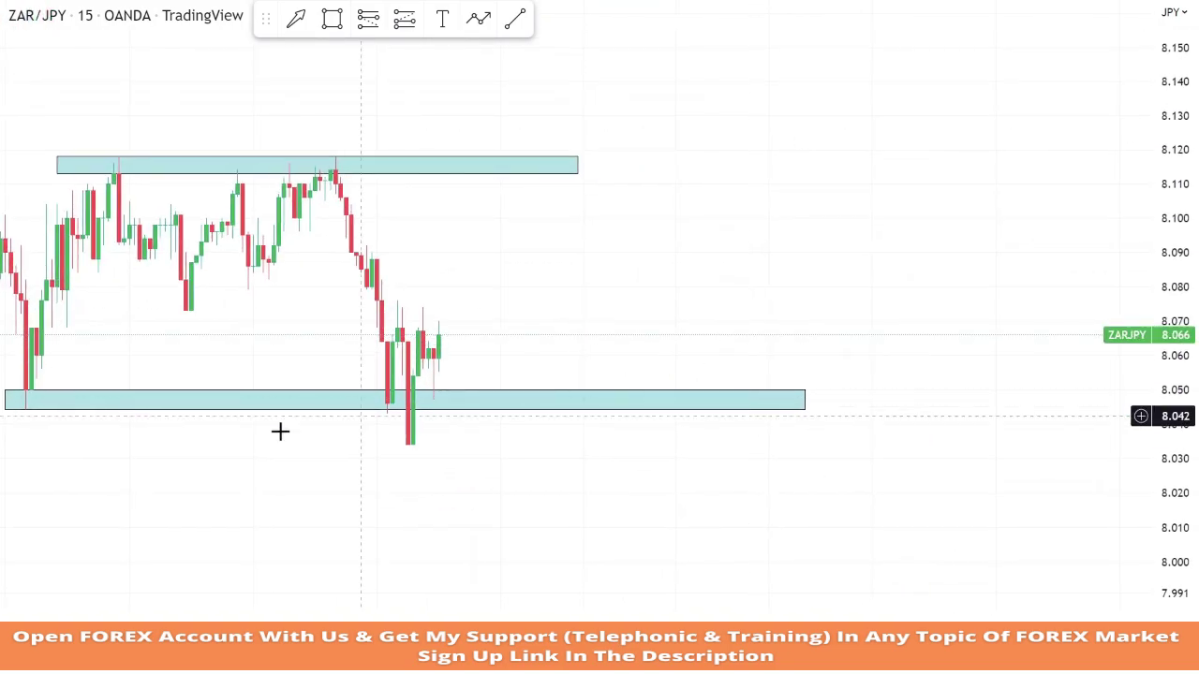
click(403, 18)
click(438, 335)
drag(438, 393, 438, 411)
mouse_move(437, 277)
mouse_down()
mouse_move(450, 188)
mouse_move(438, 184)
mouse_up()
click(735, 245)
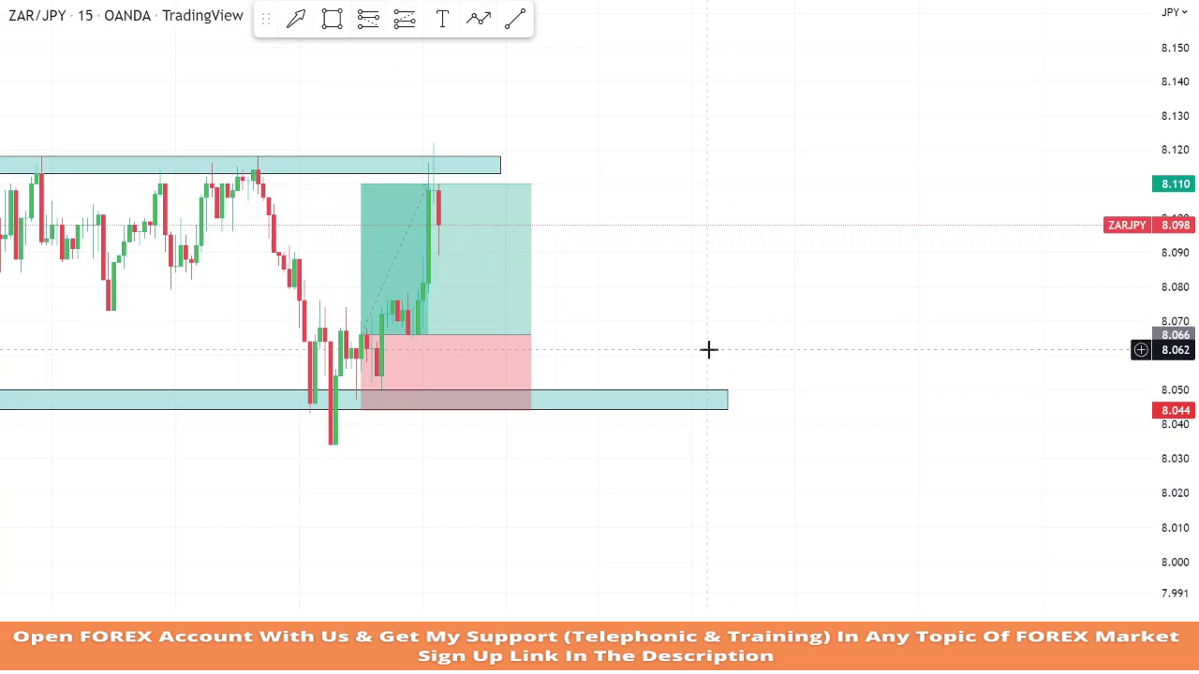
Step: Remove the long position that was entered at 8.066
click(462, 281)
right_click(461, 281)
click(487, 524)
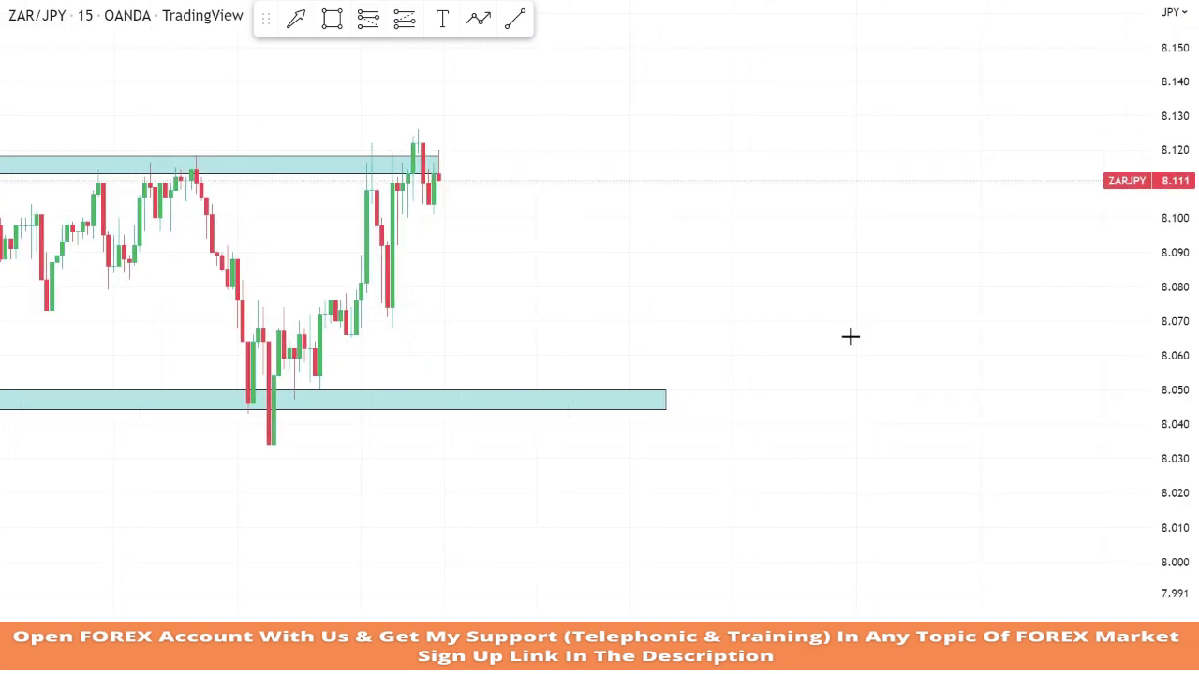
Step: Shorten the upper resistance zone so that it ends just before the latest sharp rally
drag(772, 362, 902, 447)
click(567, 250)
drag(578, 246, 530, 256)
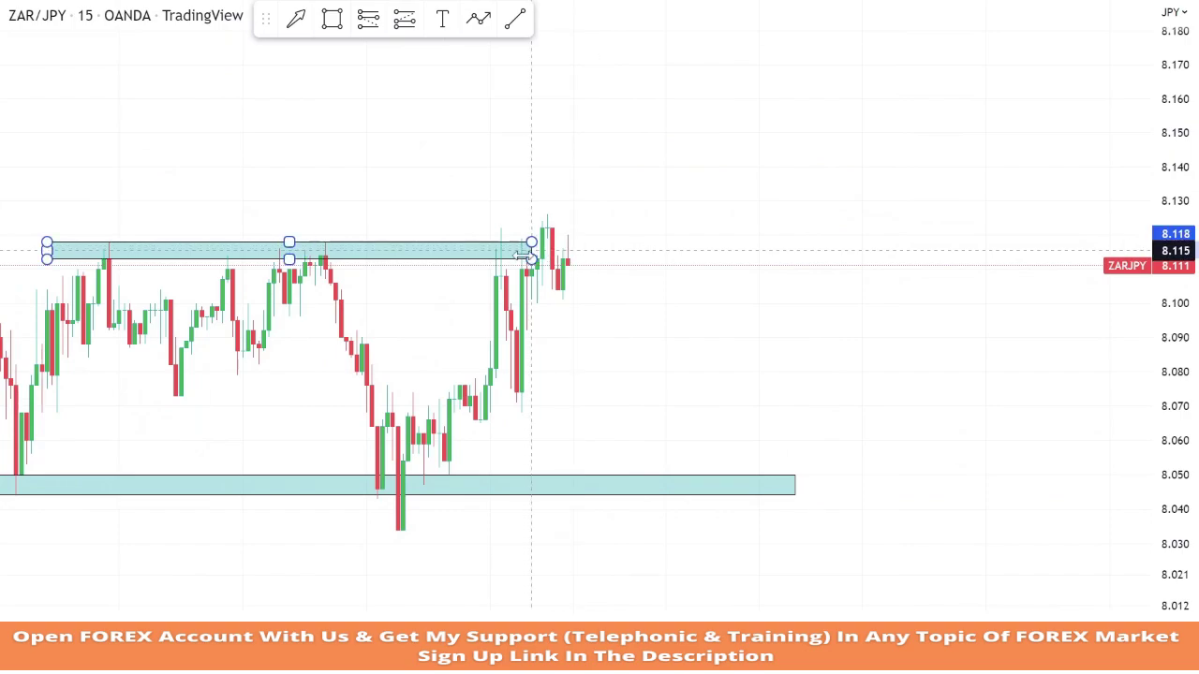
click(794, 292)
Step: Draw a new rectangular resistance zone over the latest swing high, from about 8.122 to 8.127
drag(1175, 292, 1175, 194)
drag(984, 292, 983, 368)
scroll(982, 369, up, 1)
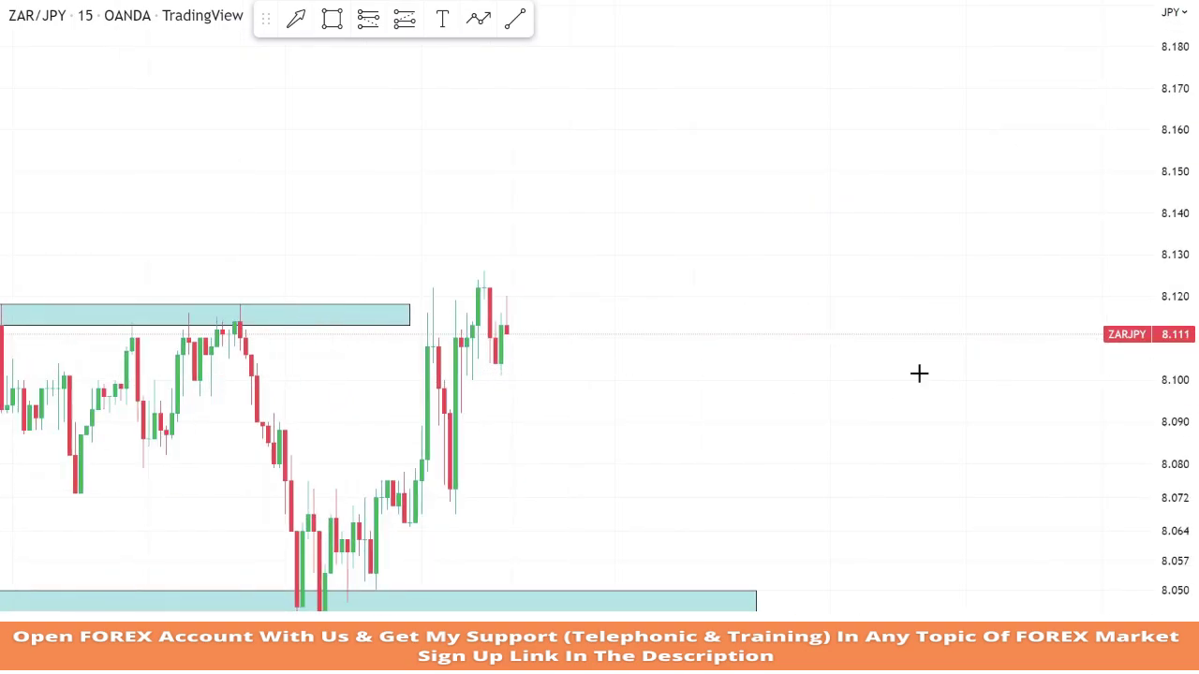
click(332, 18)
drag(437, 289, 891, 269)
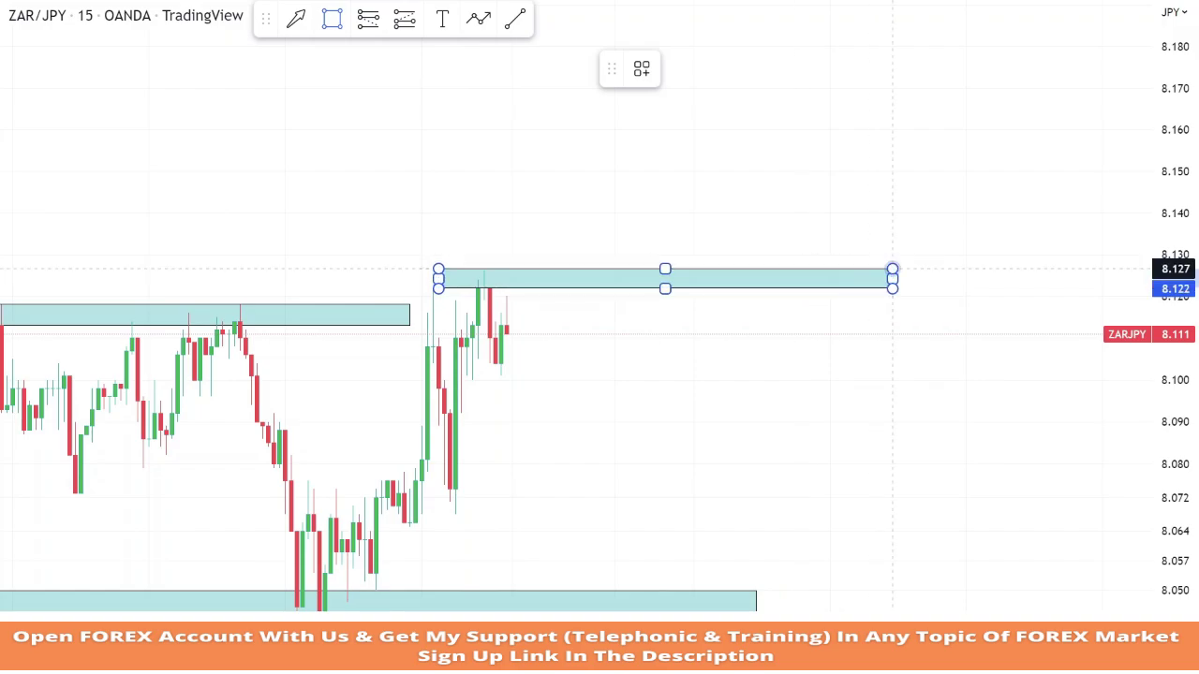
Step: Draw a short rectangular support zone at the recent pullback low, from about 8.091 to 8.097
drag(1074, 467, 1033, 379)
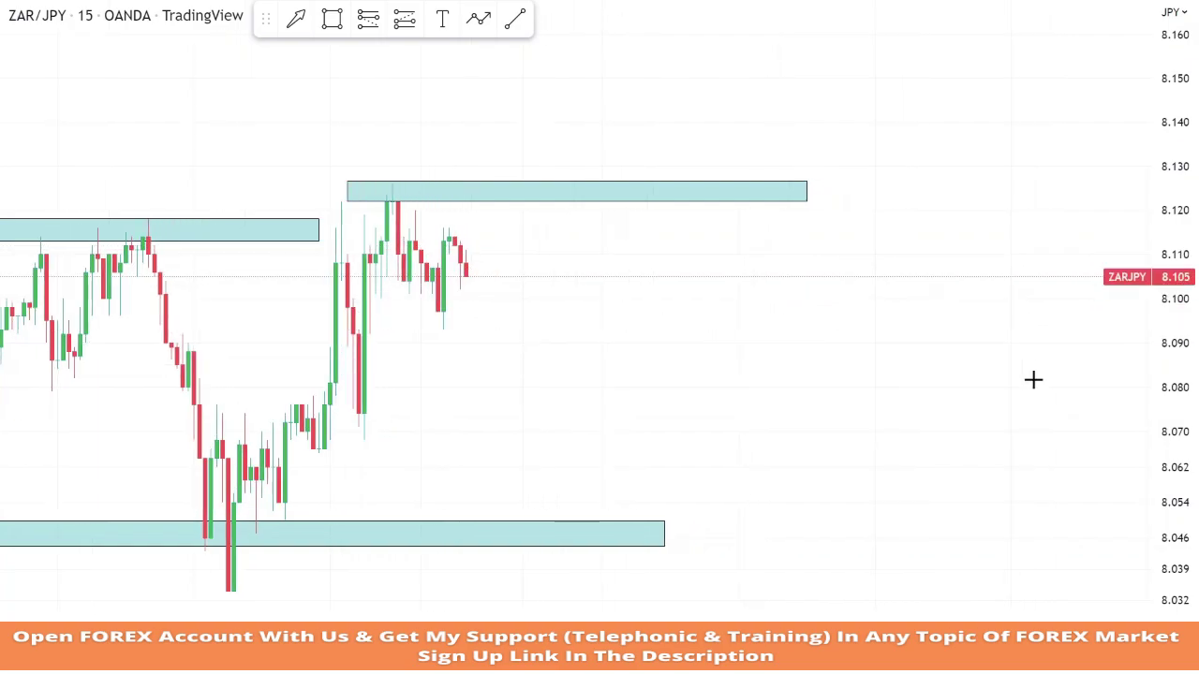
click(332, 19)
drag(414, 310, 710, 339)
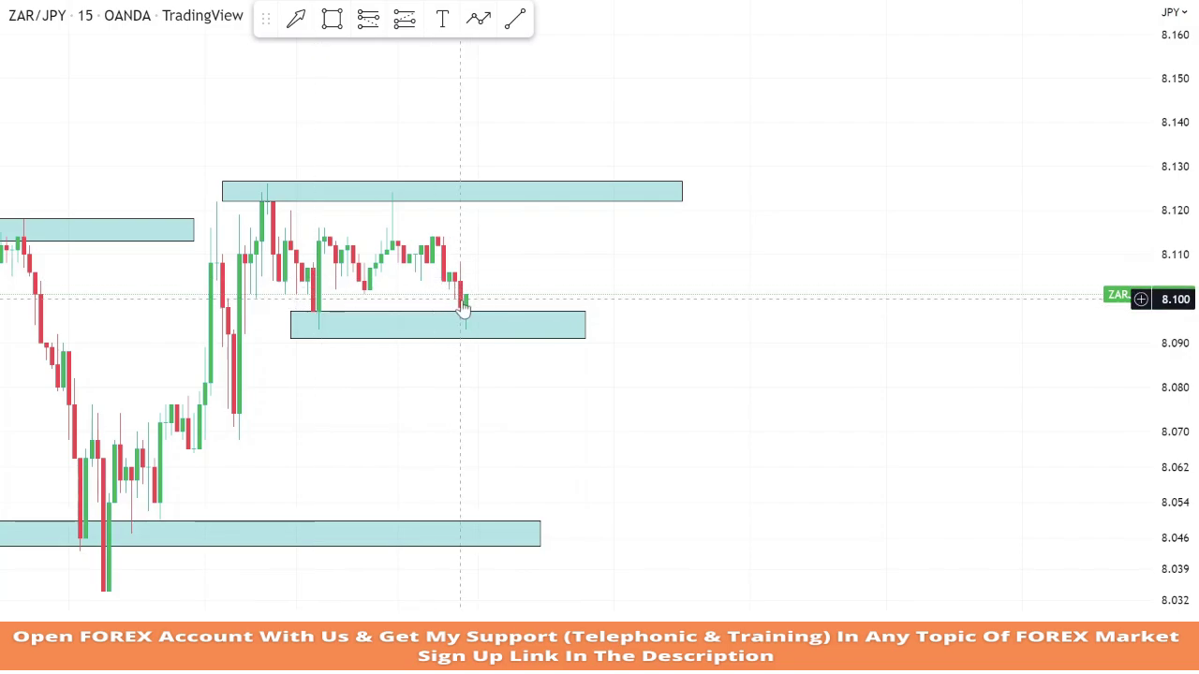
Step: Place a long position at the short support zone with entry at 8.101, stop at 8.088 and target at 8.127
click(404, 18)
click(406, 300)
drag(404, 377, 403, 355)
drag(404, 218, 409, 183)
click(810, 293)
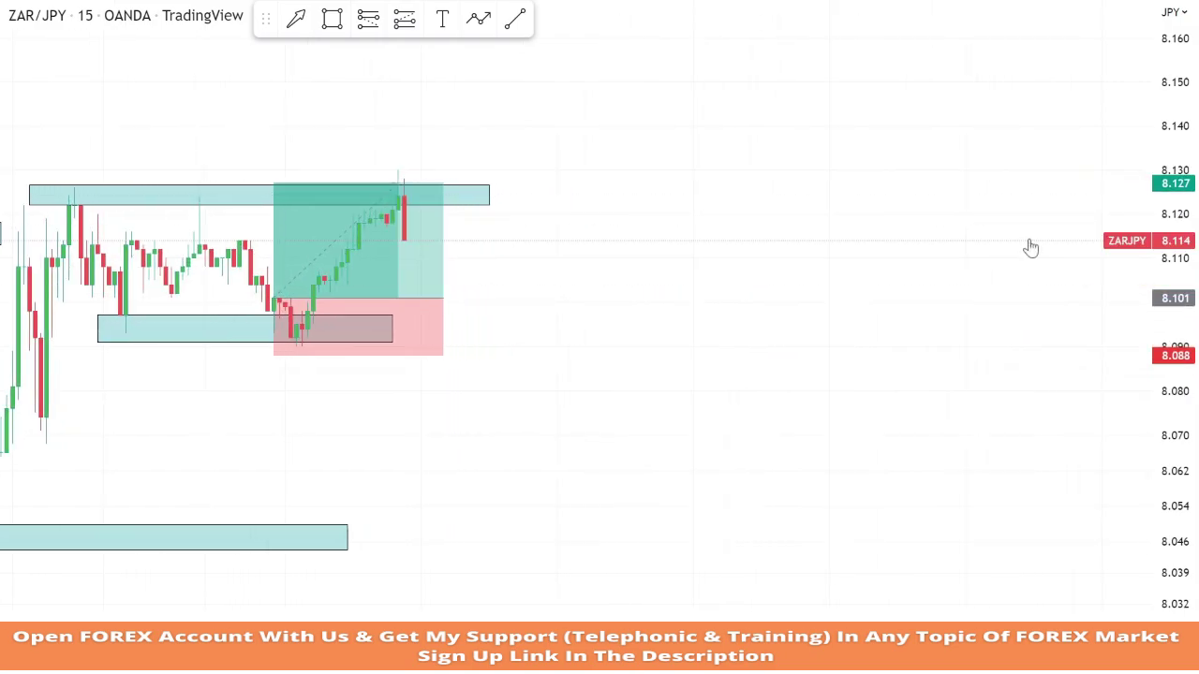
Step: Remove the long position that was entered at 8.101
click(374, 273)
right_click(370, 271)
click(440, 514)
Step: Draw a rising trend line across the swing highs, from about 8.111 to about 8.145 beyond the latest candle
drag(786, 214, 1194, 342)
scroll(979, 372, down, 1)
drag(979, 372, 829, 372)
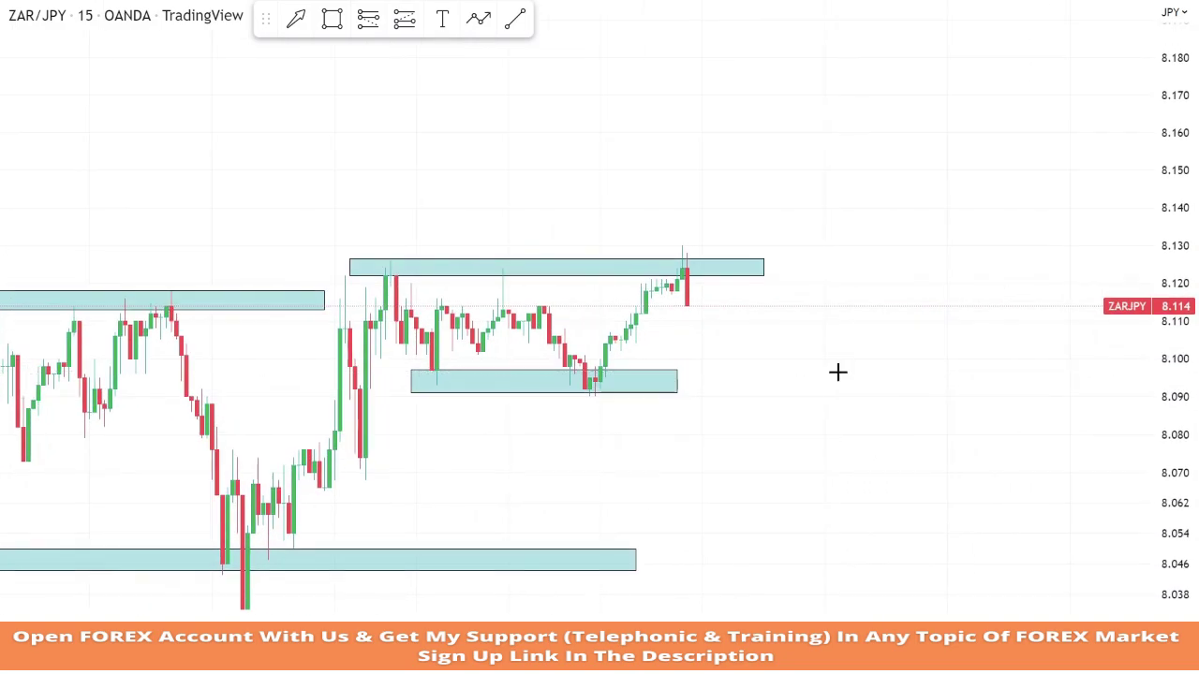
scroll(842, 363, down, 2)
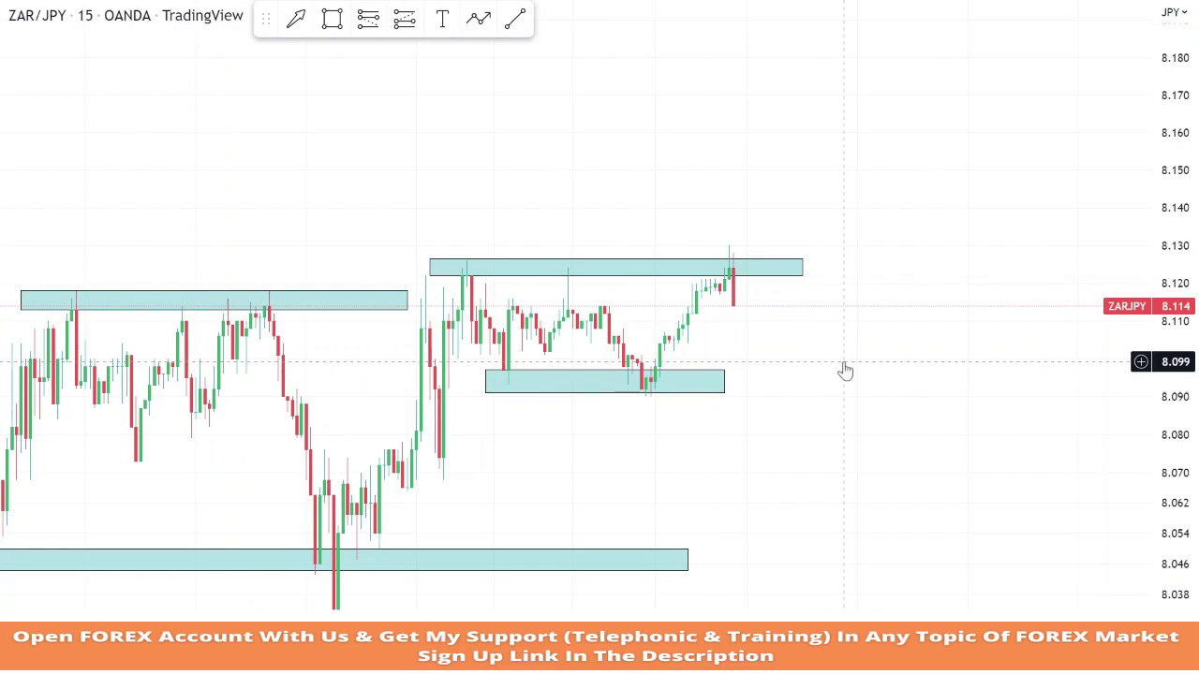
click(521, 23)
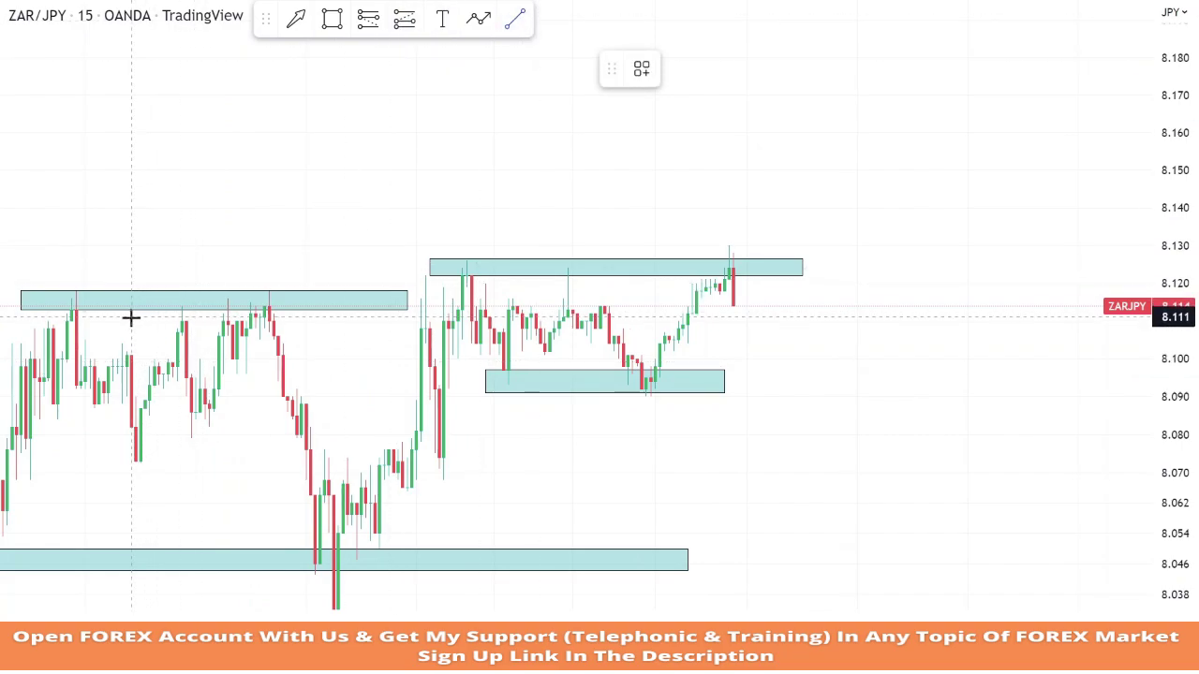
click(131, 318)
click(957, 175)
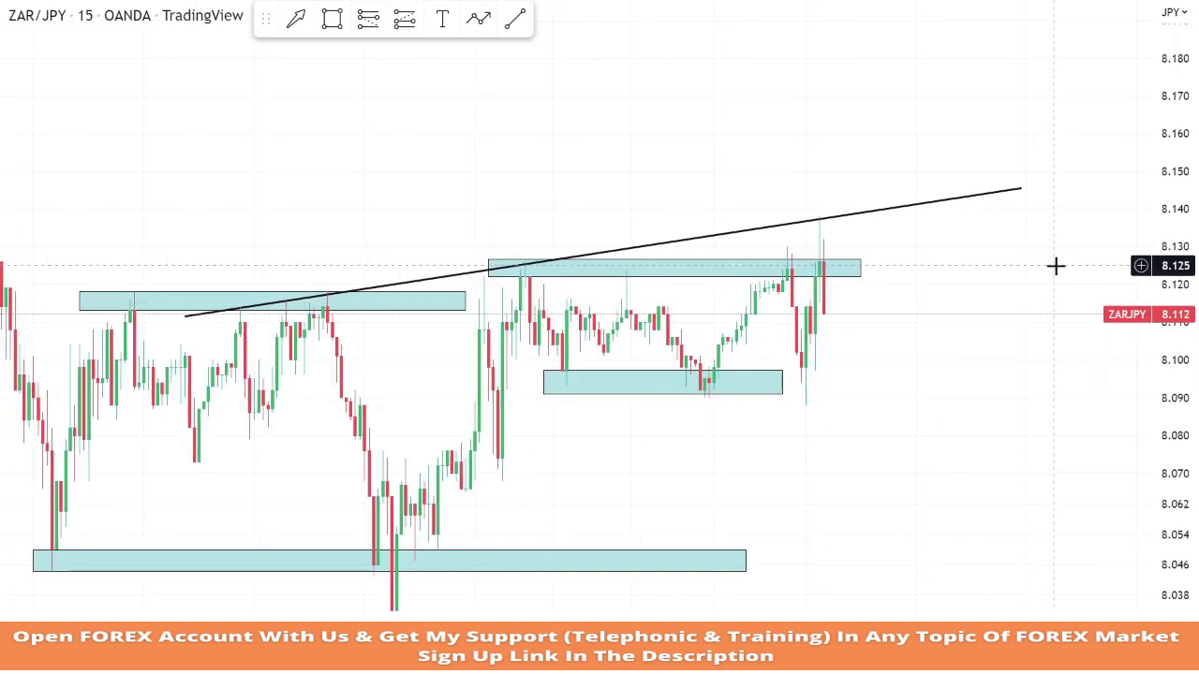
Step: Place a short position under the rising trend line with entry at 8.116, stop at 8.140 and target at 8.068
drag(1170, 228, 1170, 240)
scroll(1020, 338, up, 1)
drag(887, 415, 1021, 420)
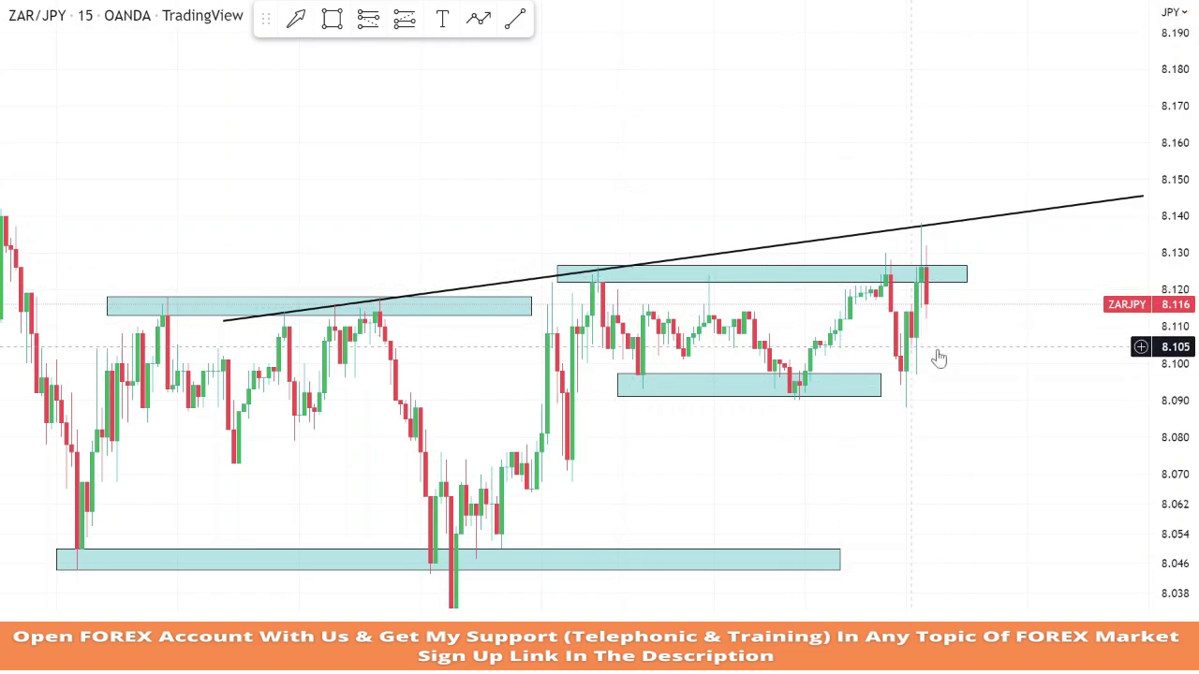
click(368, 17)
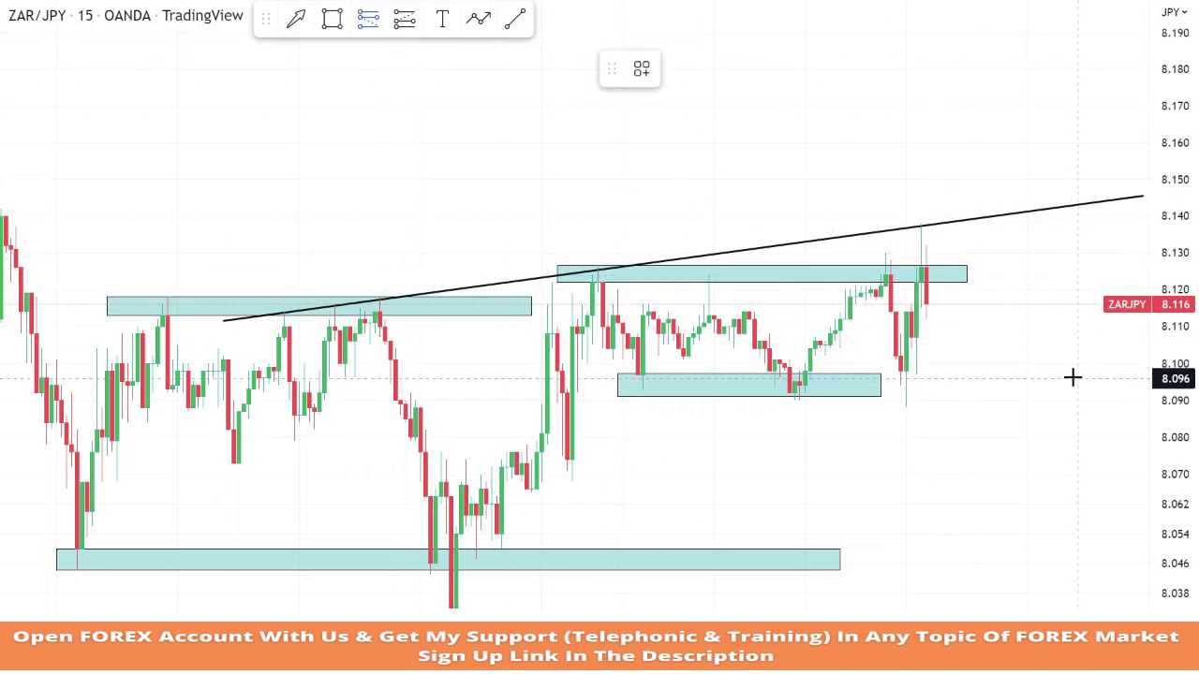
click(930, 302)
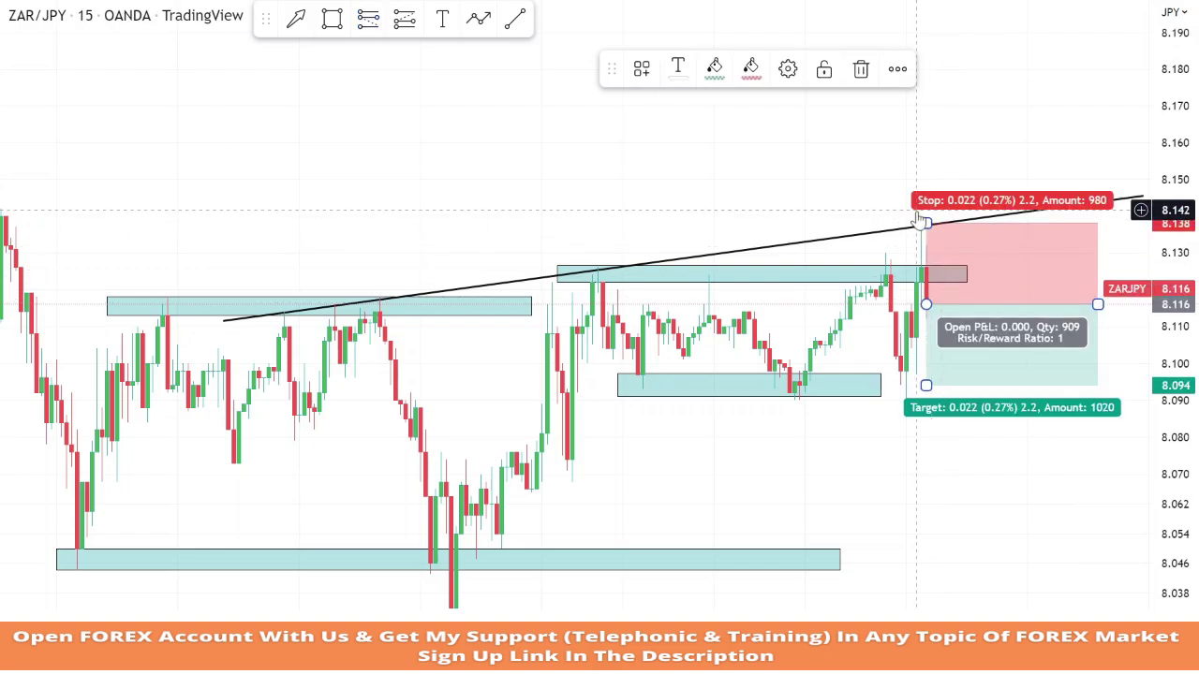
drag(925, 222, 925, 216)
drag(925, 384, 944, 482)
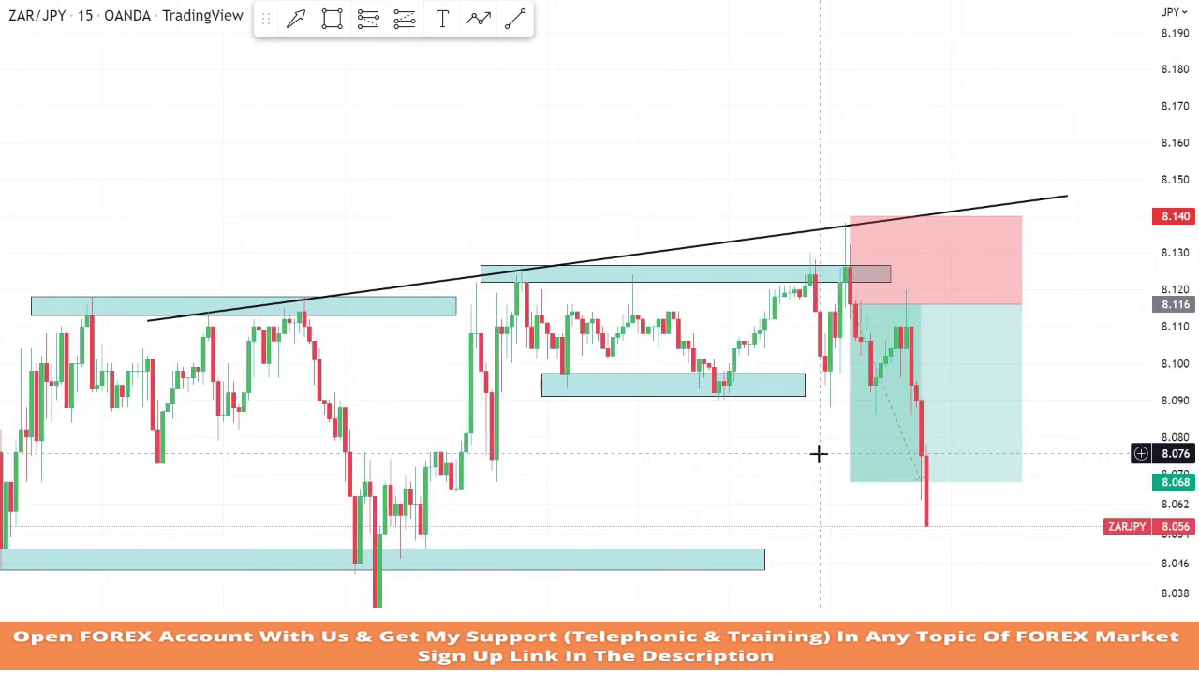
Step: Remove the short position under the rising trend line
right_click(885, 459)
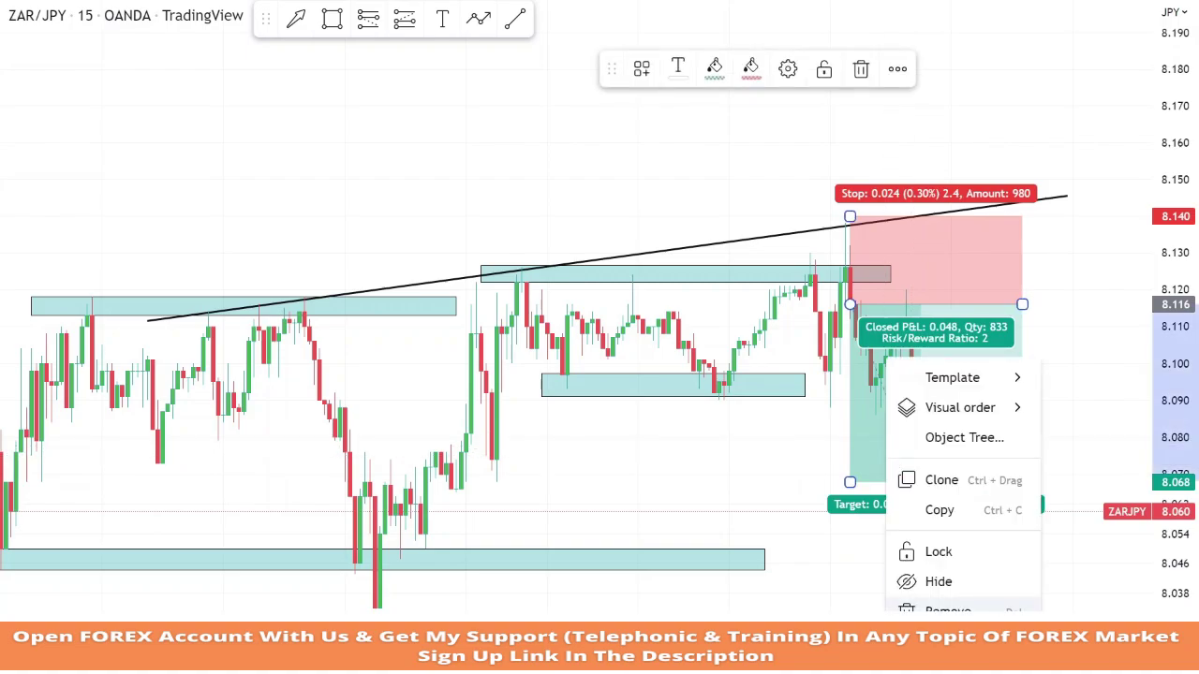
click(948, 610)
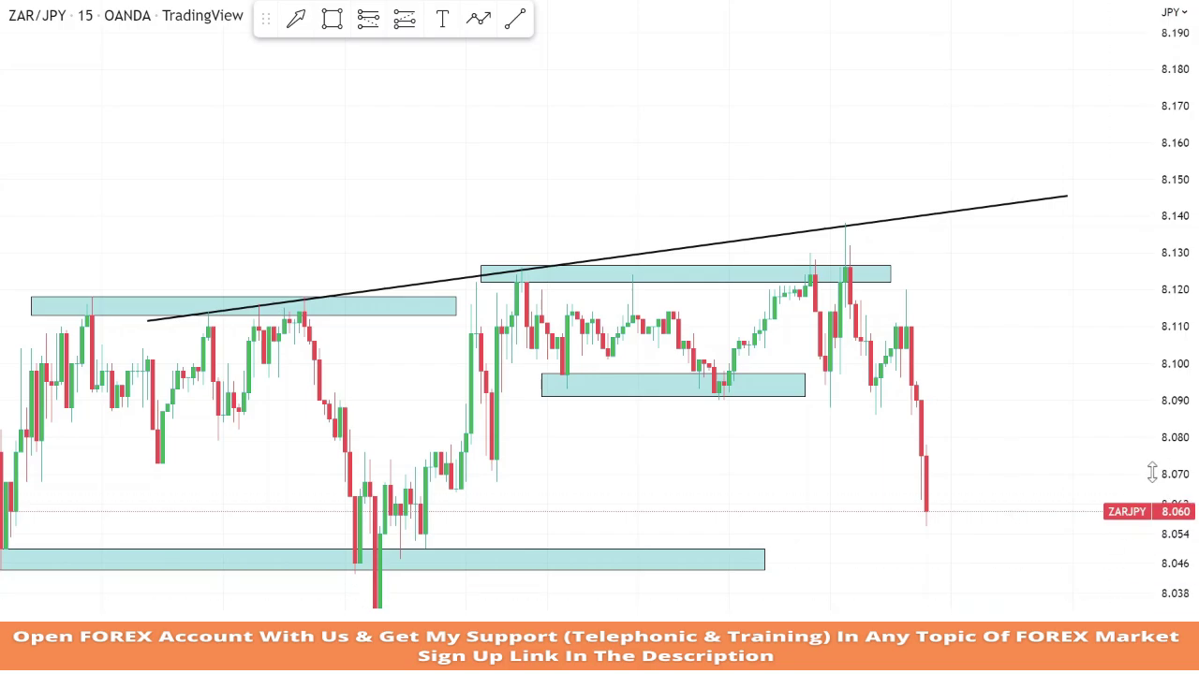
Step: Extend the lowest support zone forward in time, well past the latest candle
drag(1196, 382, 1196, 413)
drag(1115, 458, 1066, 413)
drag(1187, 412, 1188, 330)
drag(716, 538, 1105, 562)
drag(1175, 402, 1175, 450)
drag(1022, 381, 888, 340)
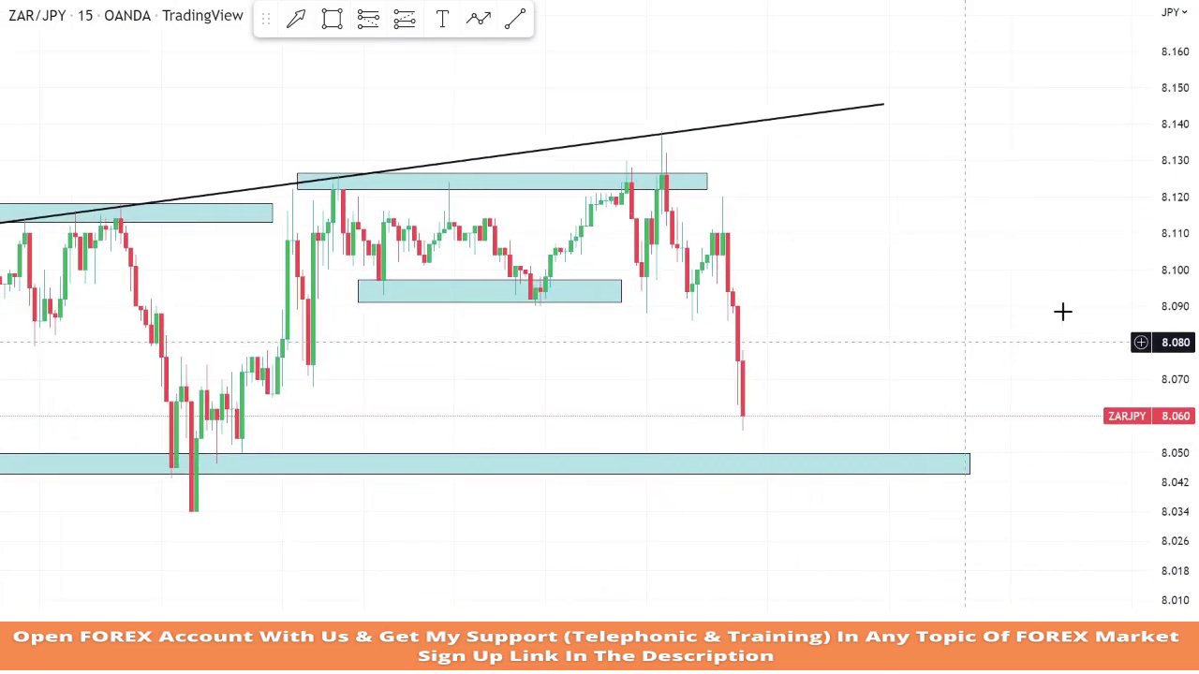
drag(1175, 300, 1175, 349)
scroll(1071, 289, down, 1)
drag(1049, 302, 1073, 310)
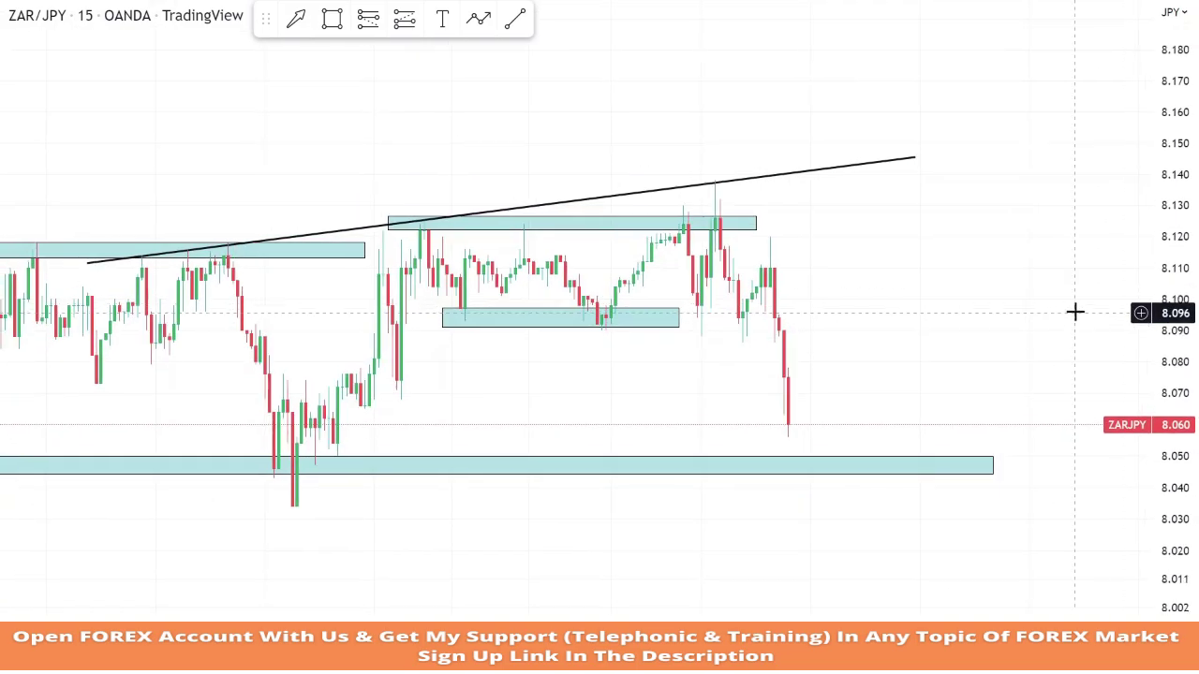
drag(1154, 314, 1154, 341)
drag(1194, 378, 1194, 314)
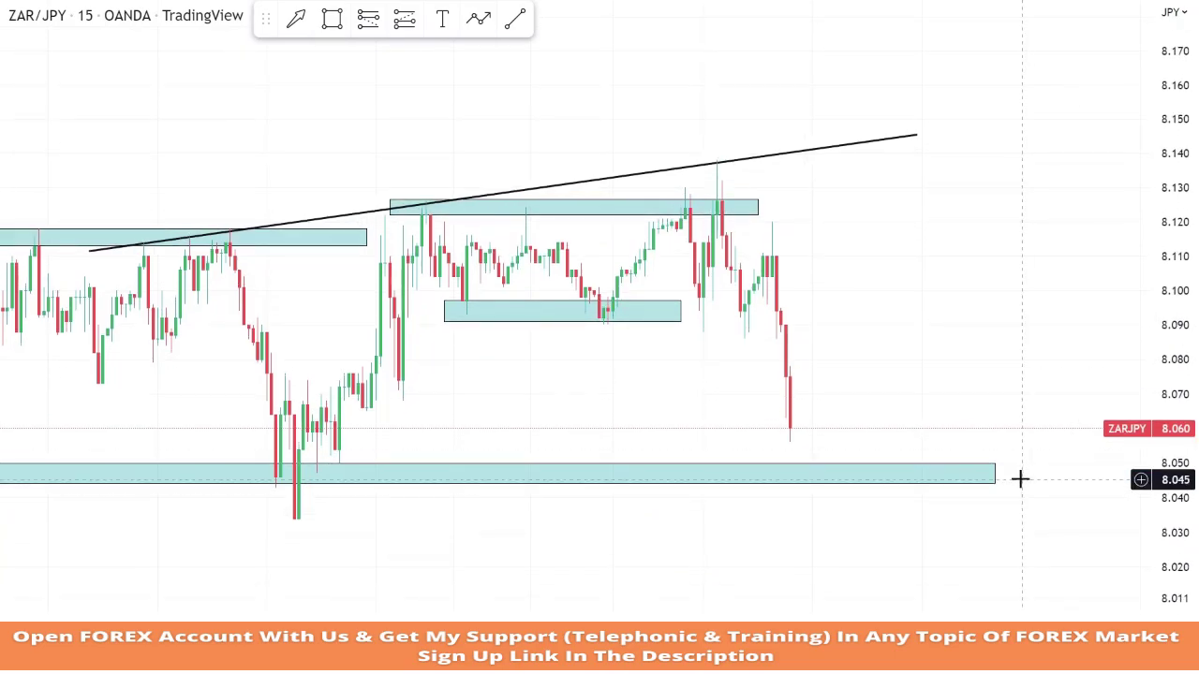
drag(998, 472, 1031, 472)
Step: Draw a rising trend line along the swing lows, from the lowest low at 8.035 to about 8.115
drag(984, 408, 1136, 393)
scroll(947, 318, up, 1)
drag(948, 288, 884, 260)
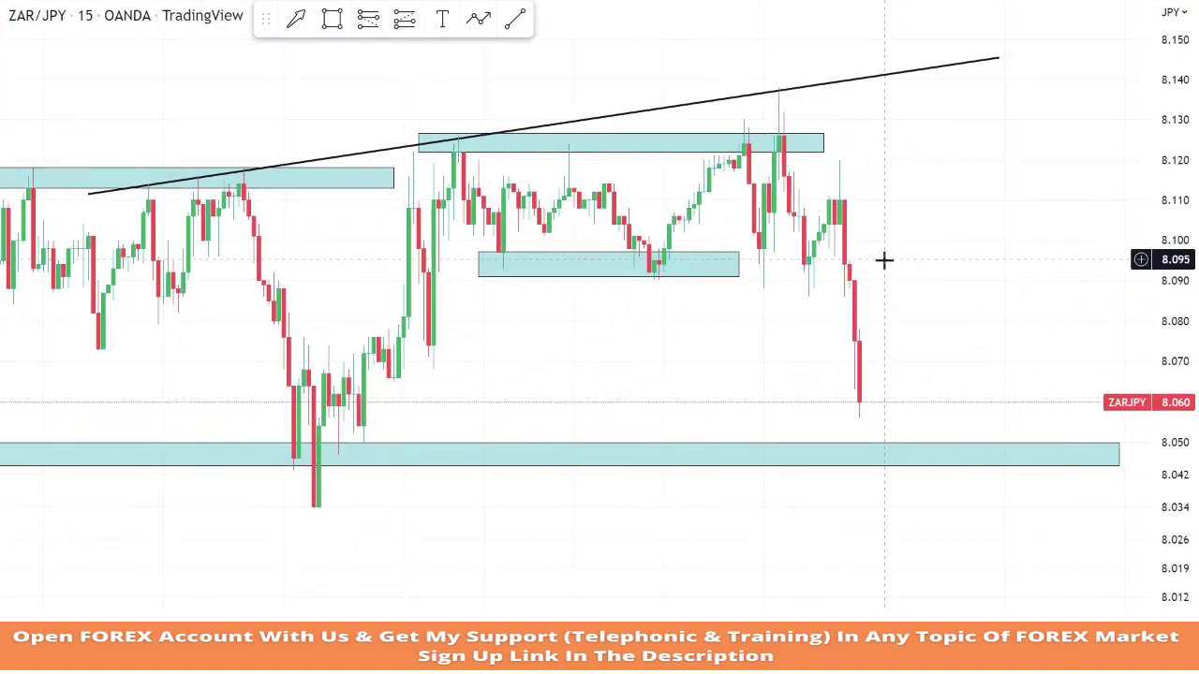
click(515, 18)
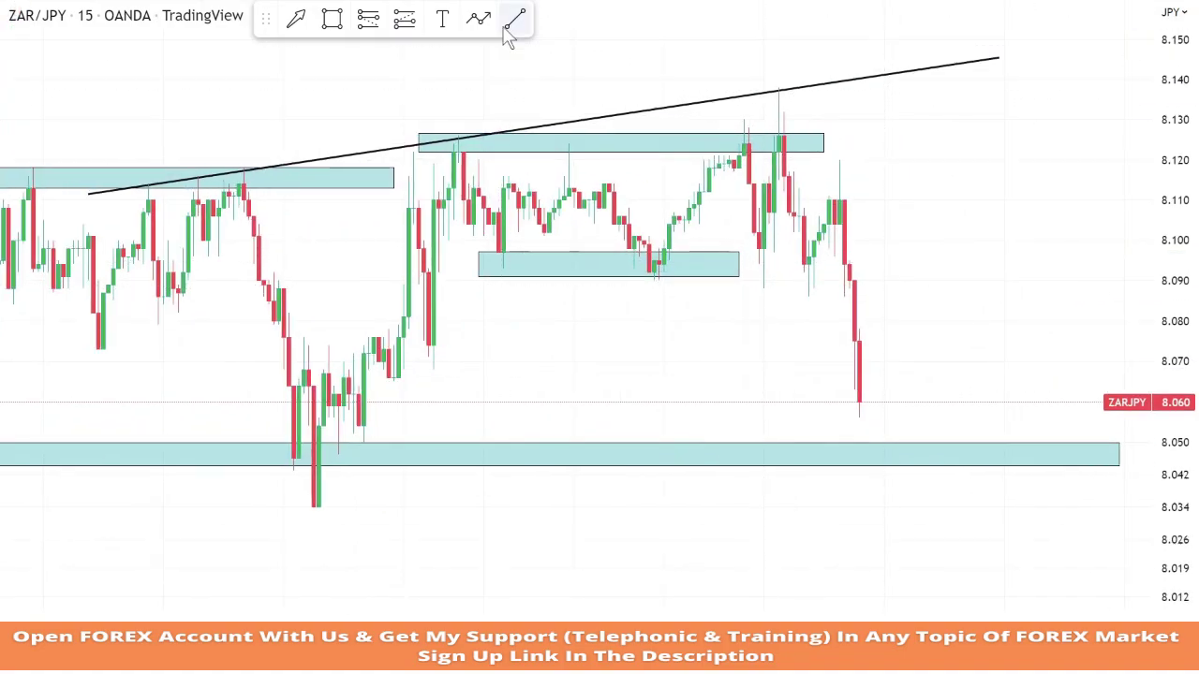
click(313, 506)
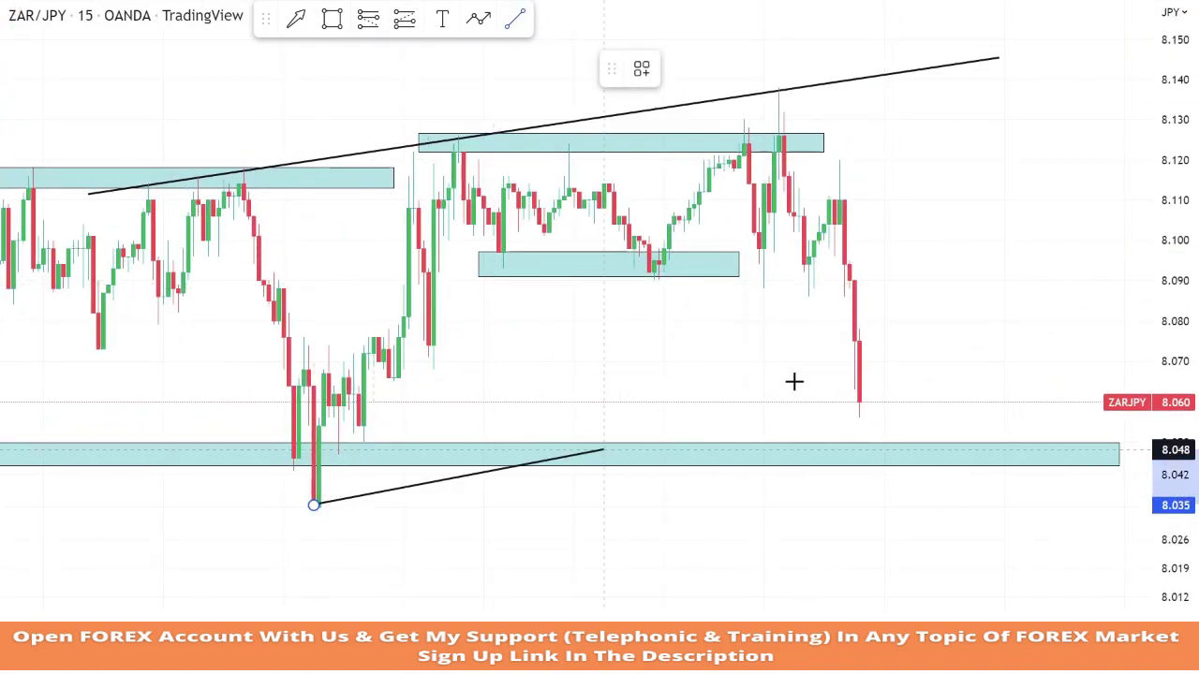
click(1079, 181)
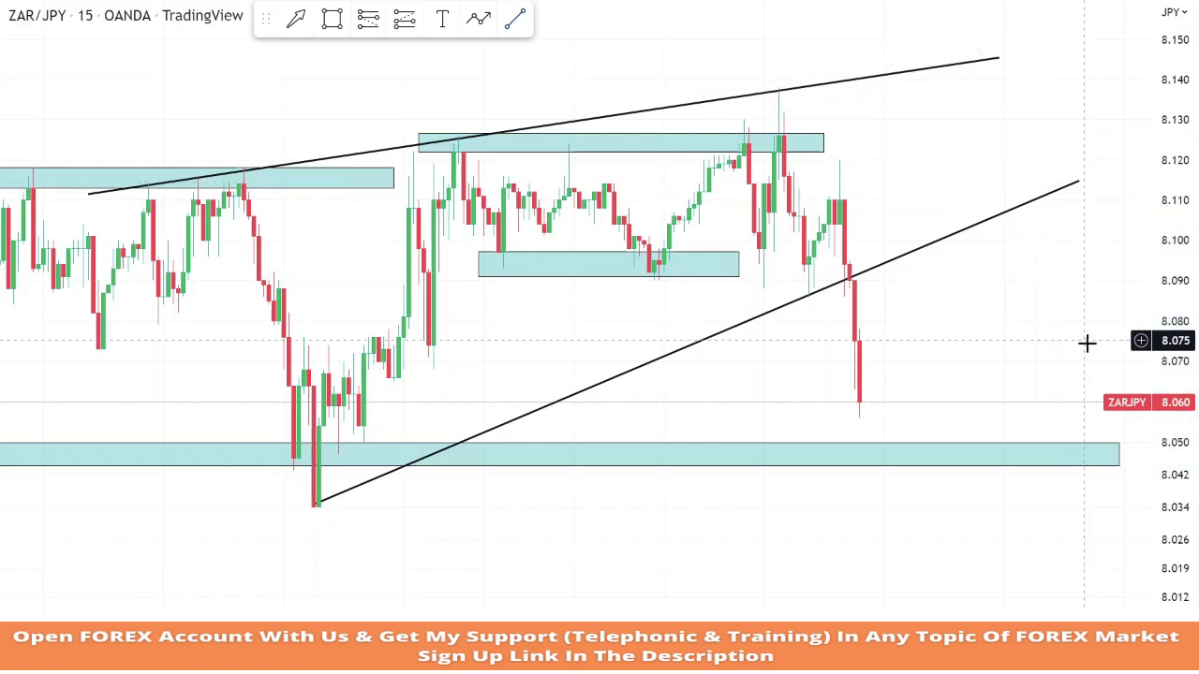
Step: Draw a resistance zone from 8.110 to 8.120 over the last lower high and lengthen it further forward in time
drag(1057, 360, 958, 409)
click(332, 18)
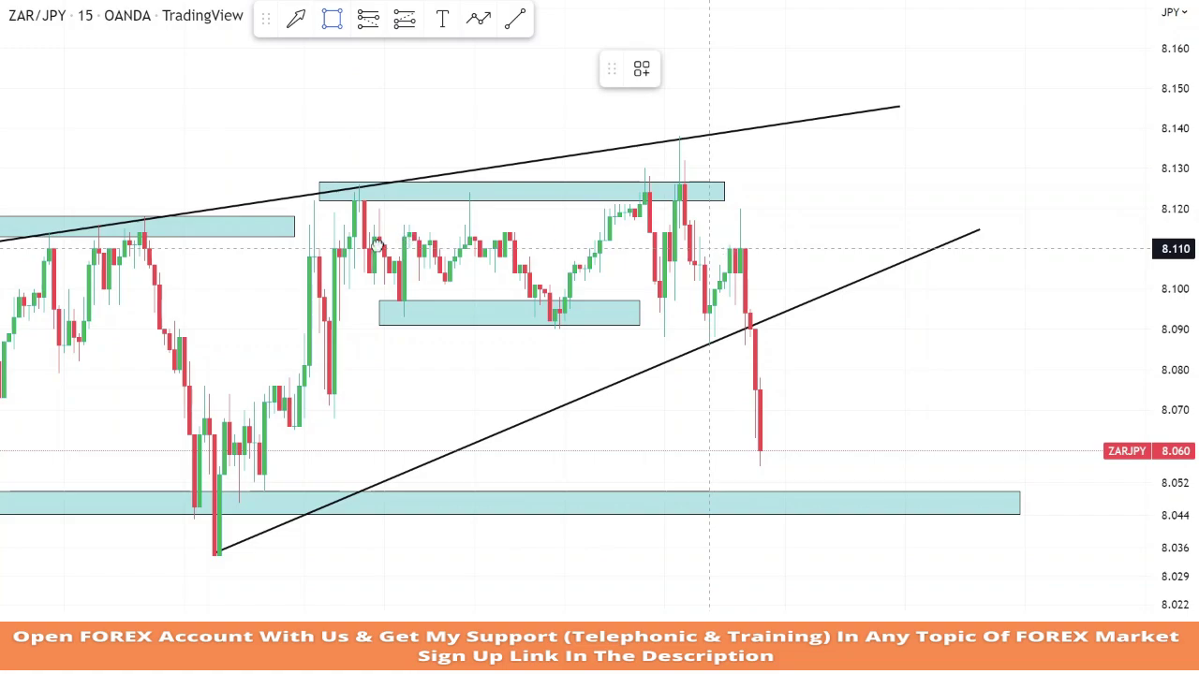
mouse_move(709, 249)
mouse_down()
mouse_move(1070, 196)
mouse_move(1125, 210)
mouse_up()
drag(923, 345, 802, 345)
drag(1006, 230, 1043, 230)
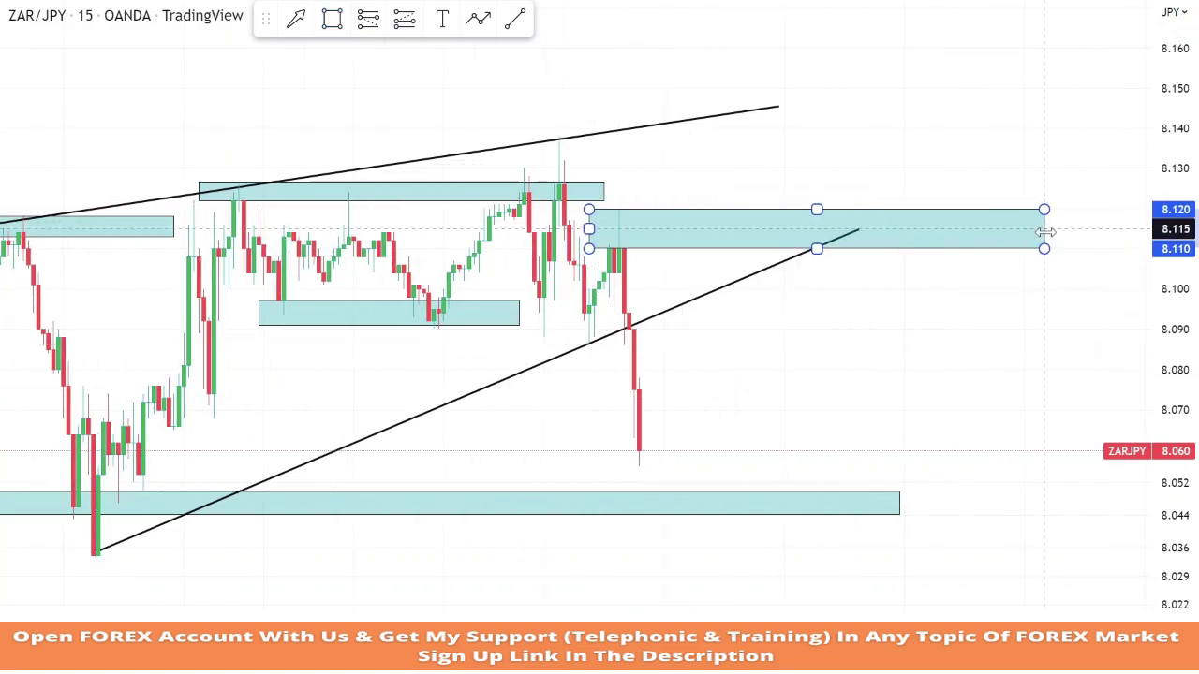
click(1038, 304)
Step: Place a long position above the lowest support zone with entry at 8.062, stop at 8.050 and target at 8.086
scroll(1014, 334, down, 2)
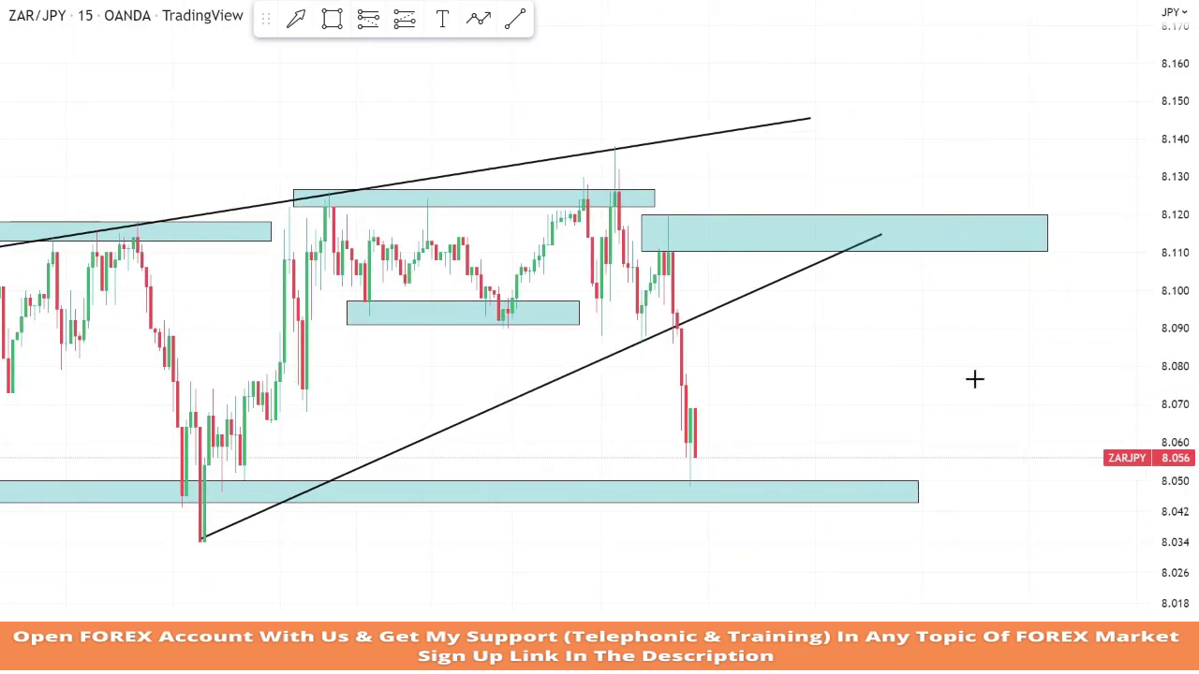
drag(652, 442, 746, 437)
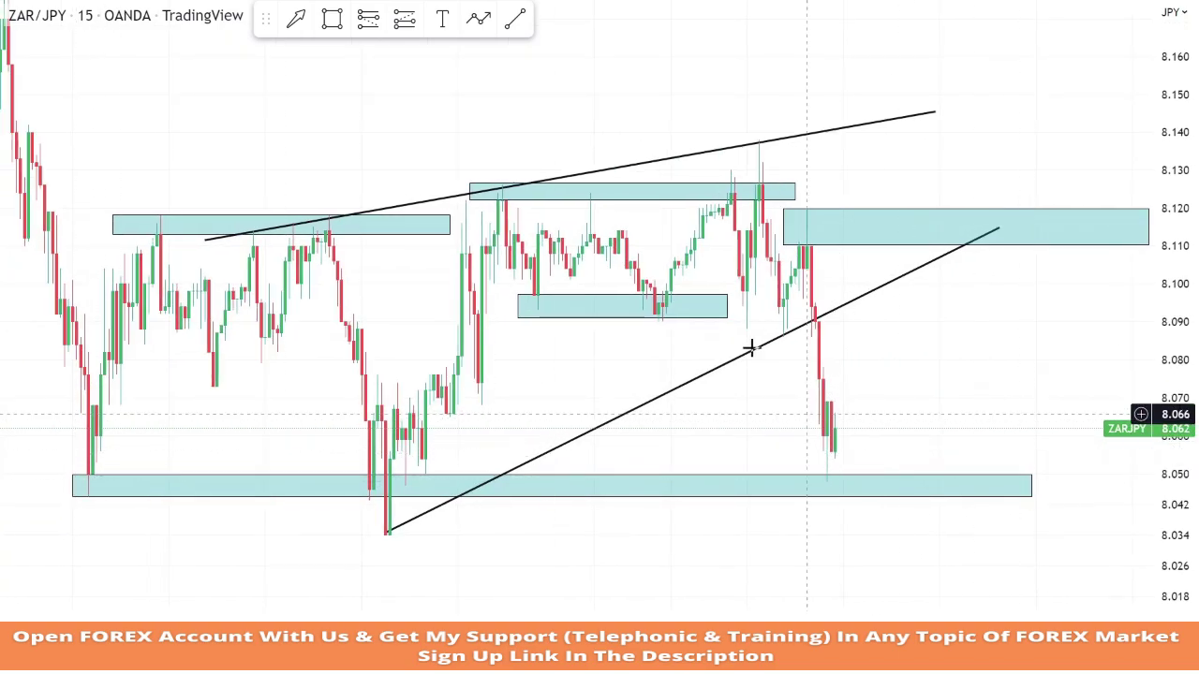
click(836, 433)
drag(835, 543, 846, 473)
drag(843, 323, 848, 337)
click(1129, 337)
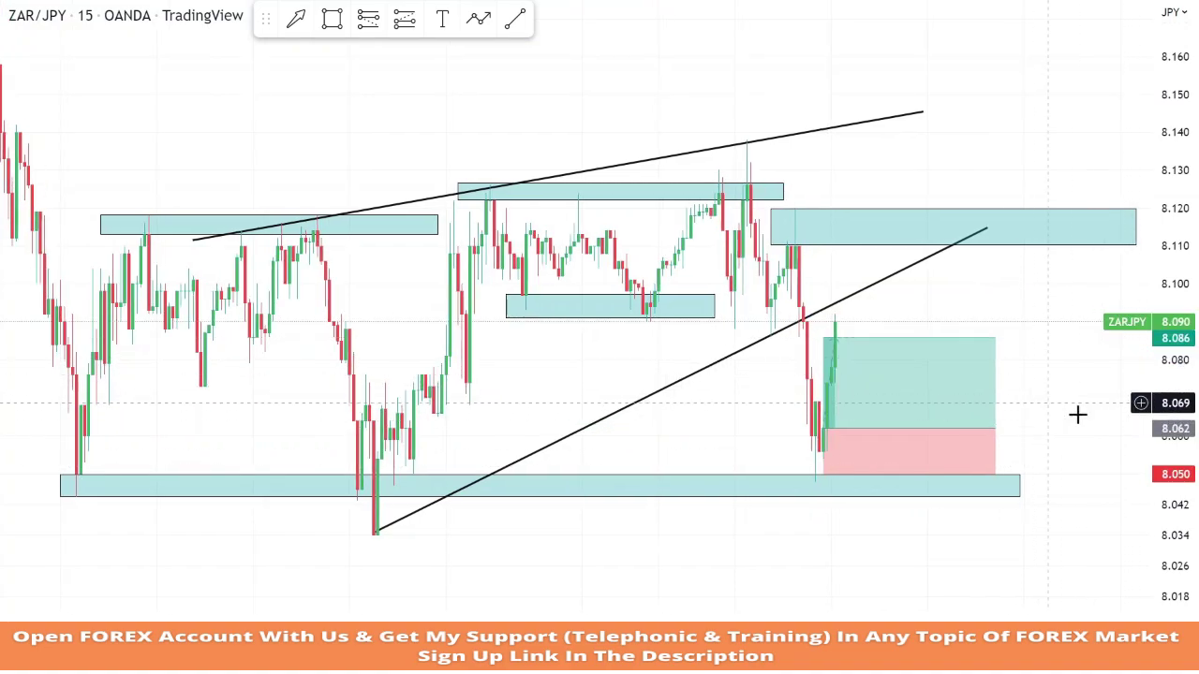
Step: Remove the long position and shorten the lowest support zone so it ends just past the most recent swing low
right_click(898, 367)
click(1014, 587)
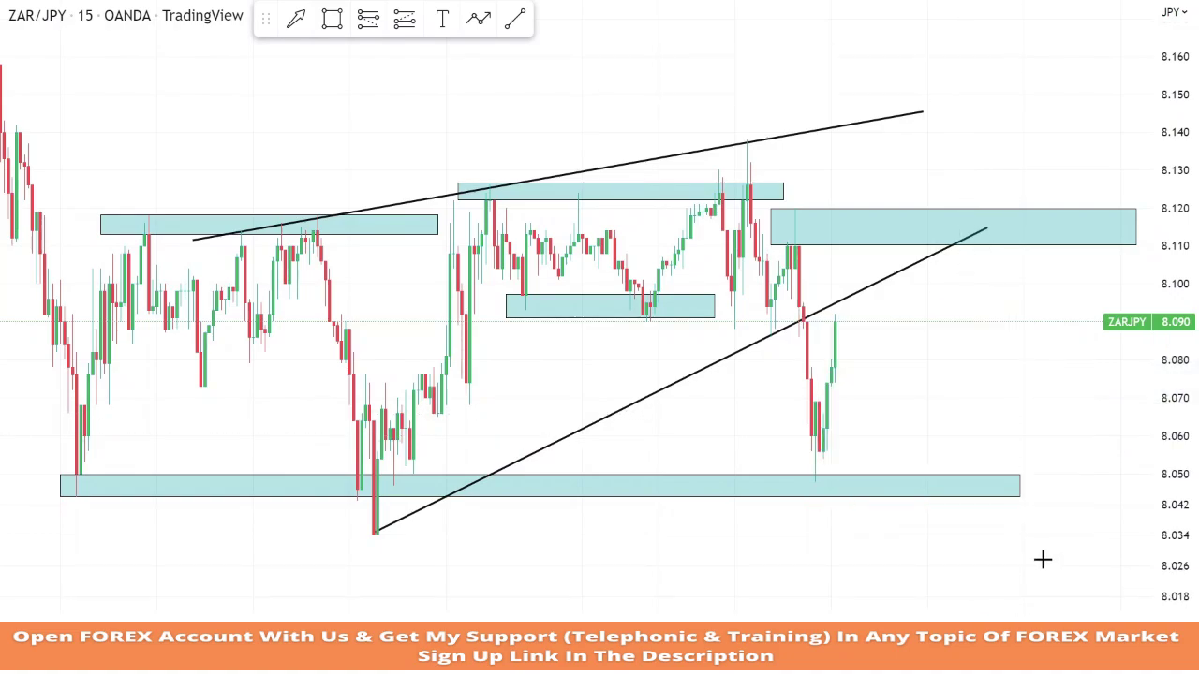
drag(1054, 559, 1021, 556)
scroll(968, 554, up, 1)
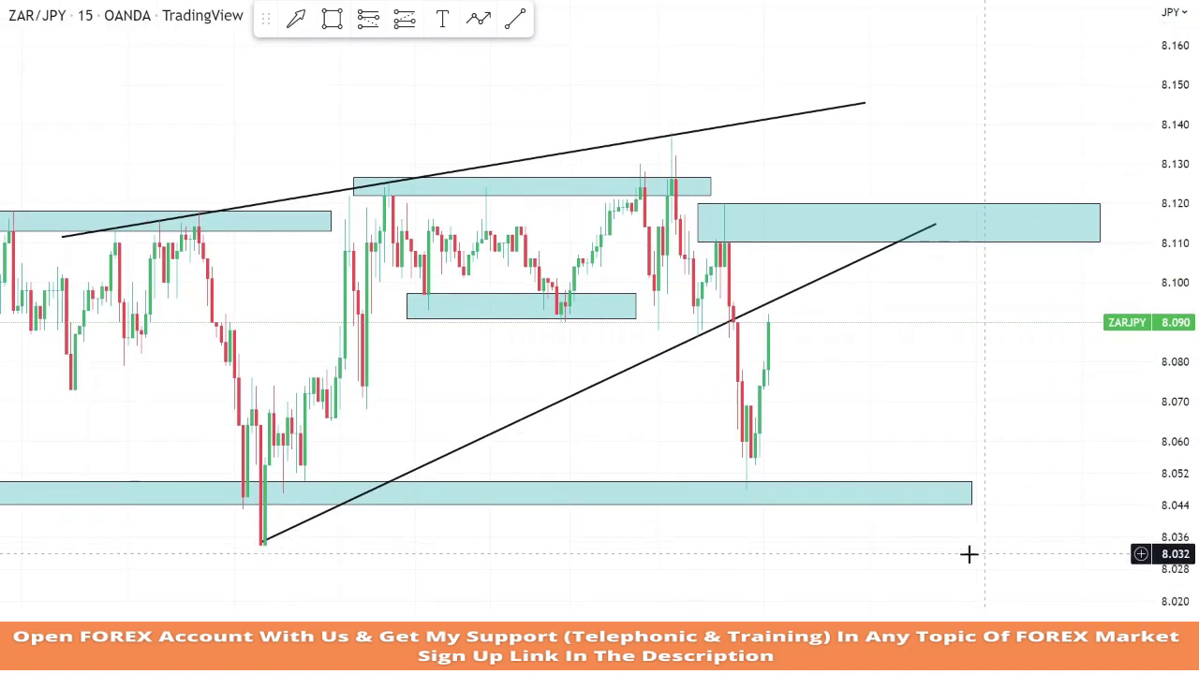
drag(907, 497, 751, 494)
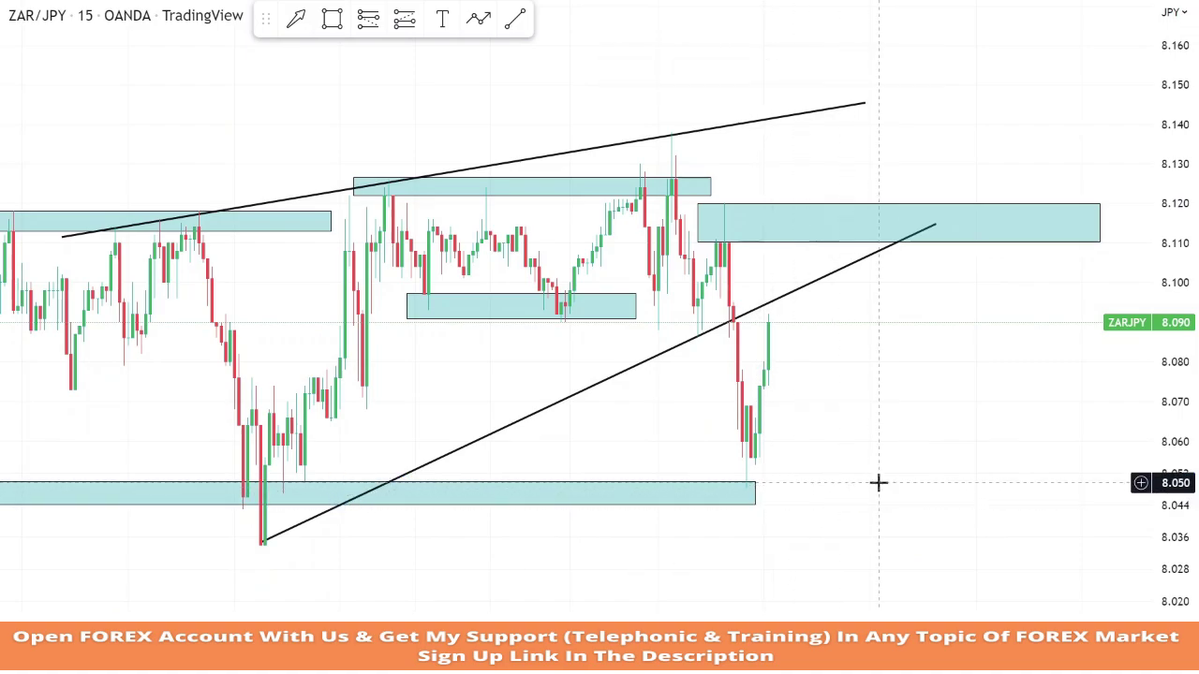
Step: Draw a support zone from about 8.048 to 8.056 at the most recent swing low, extending well past the latest candle
scroll(877, 481, right, 3)
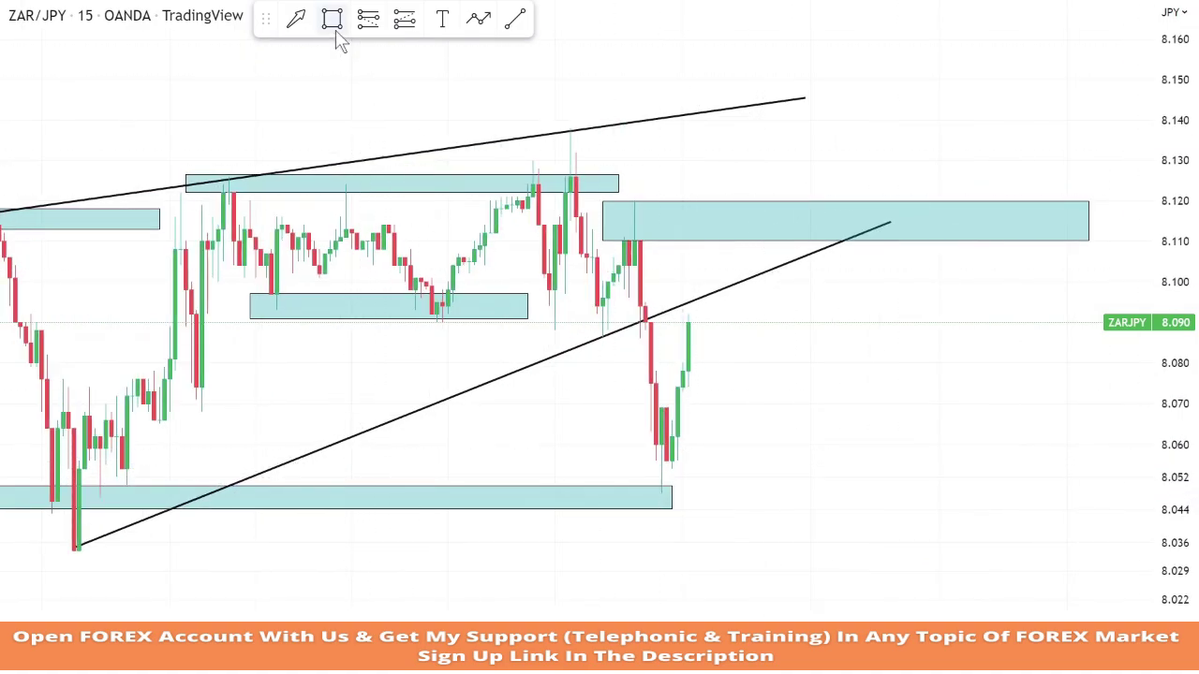
mouse_move(626, 461)
mouse_down()
mouse_move(1104, 492)
mouse_move(1081, 487)
mouse_up()
scroll(1110, 495, right, 3)
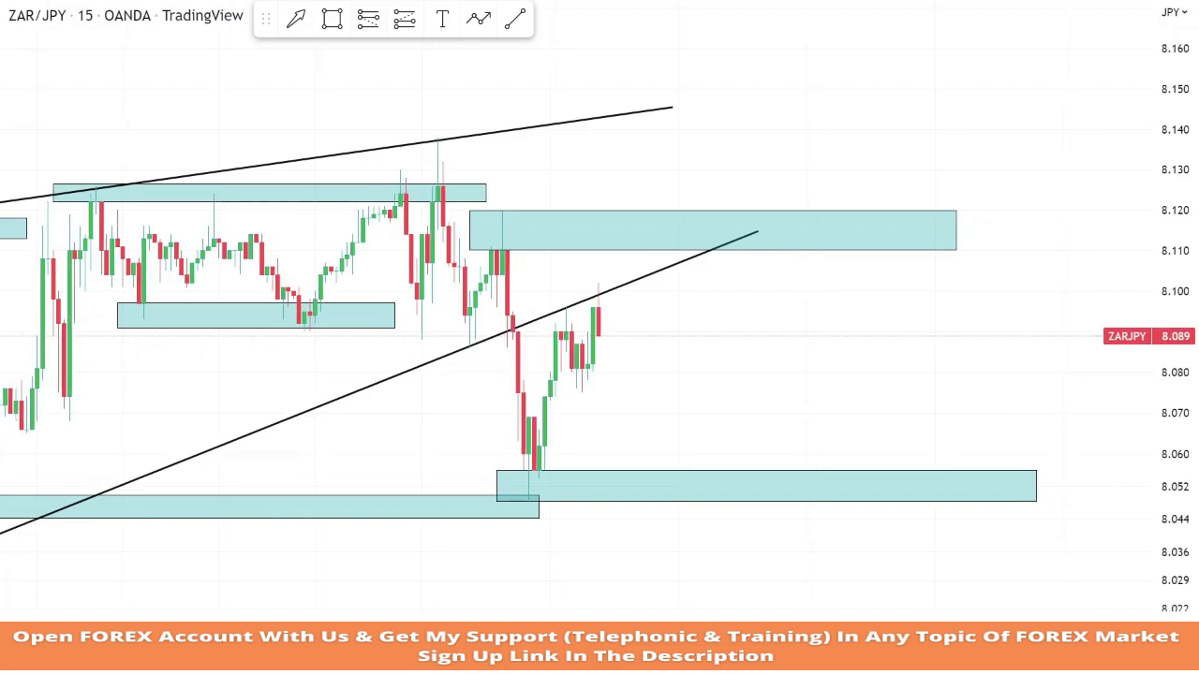
Step: Place a short position at the retest of the broken rising trend line with entry at 8.090, stop at 8.103 and target at 8.064
drag(1173, 327, 1174, 357)
drag(785, 439, 1015, 399)
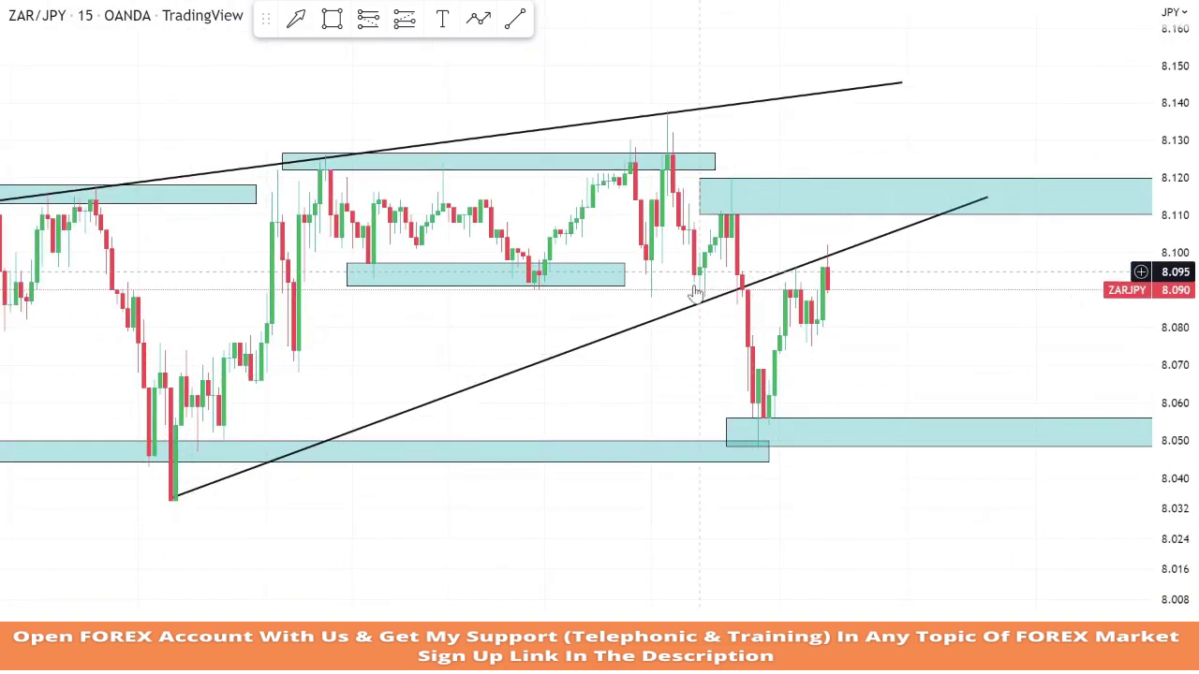
click(832, 291)
drag(828, 206, 828, 242)
drag(827, 369, 828, 387)
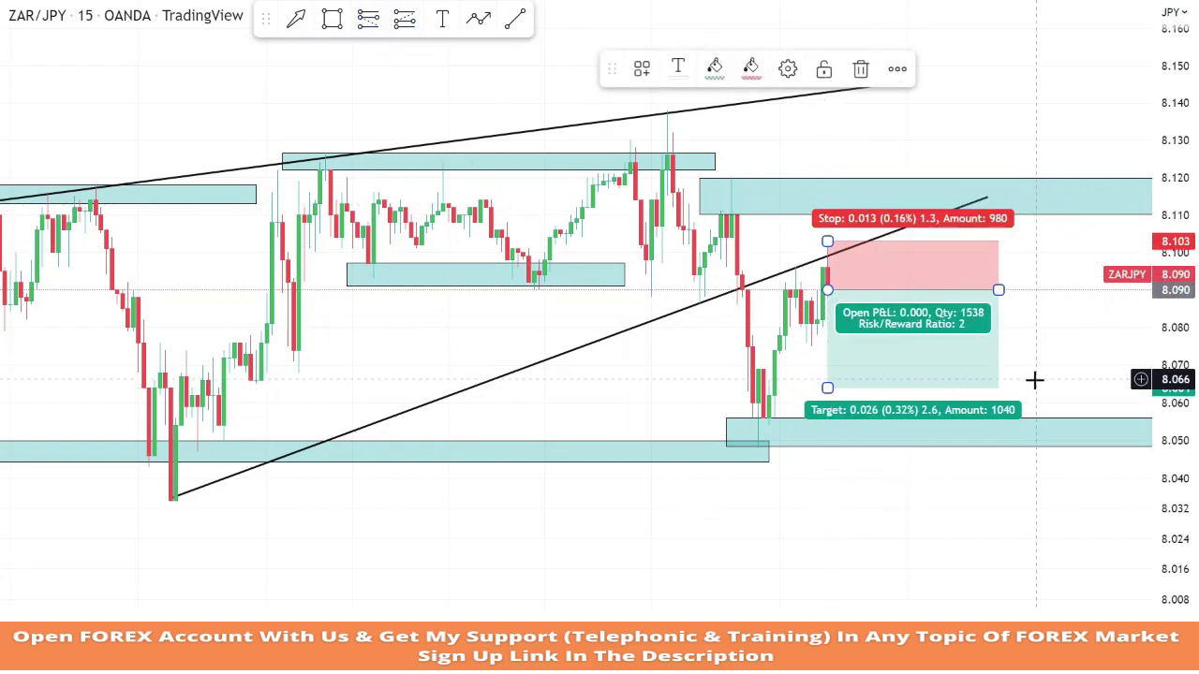
click(1035, 380)
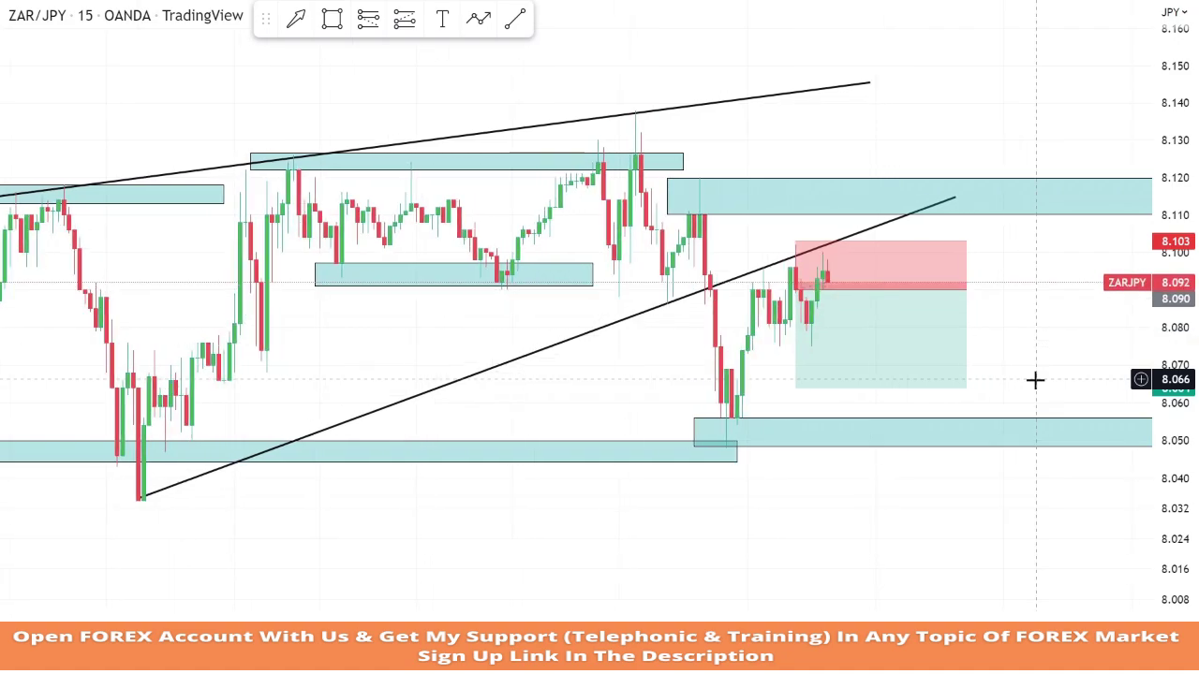
Step: Remove the short position below the rising trend line from the chart
click(796, 356)
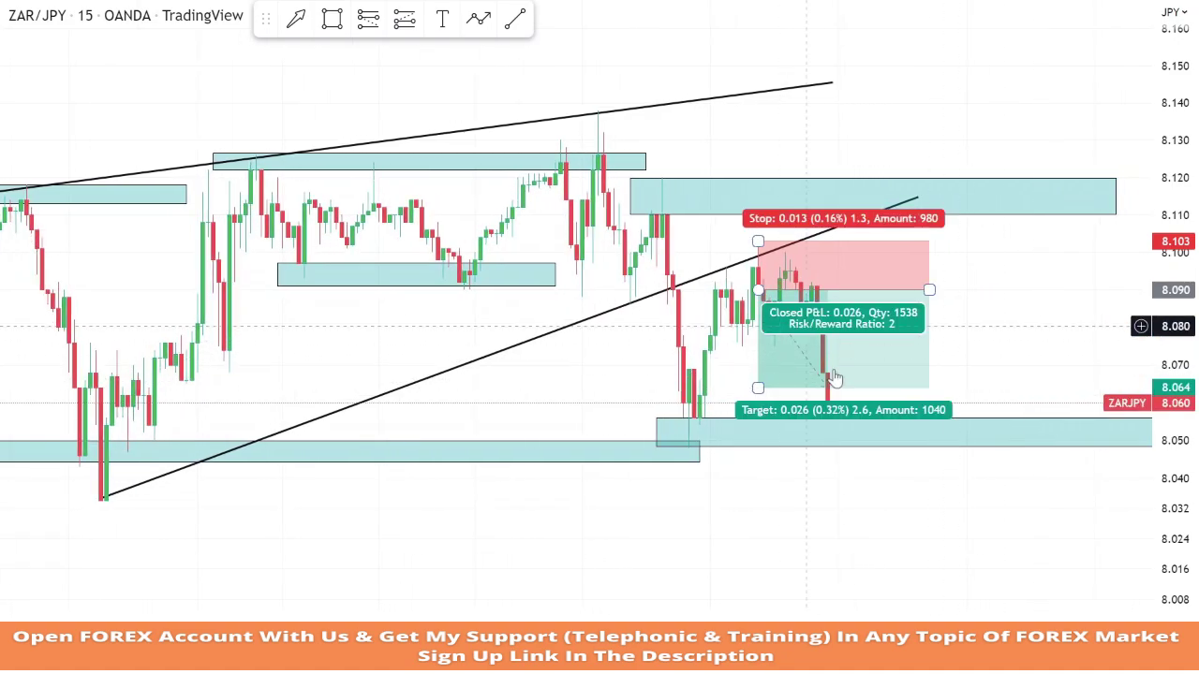
right_click(794, 367)
click(847, 607)
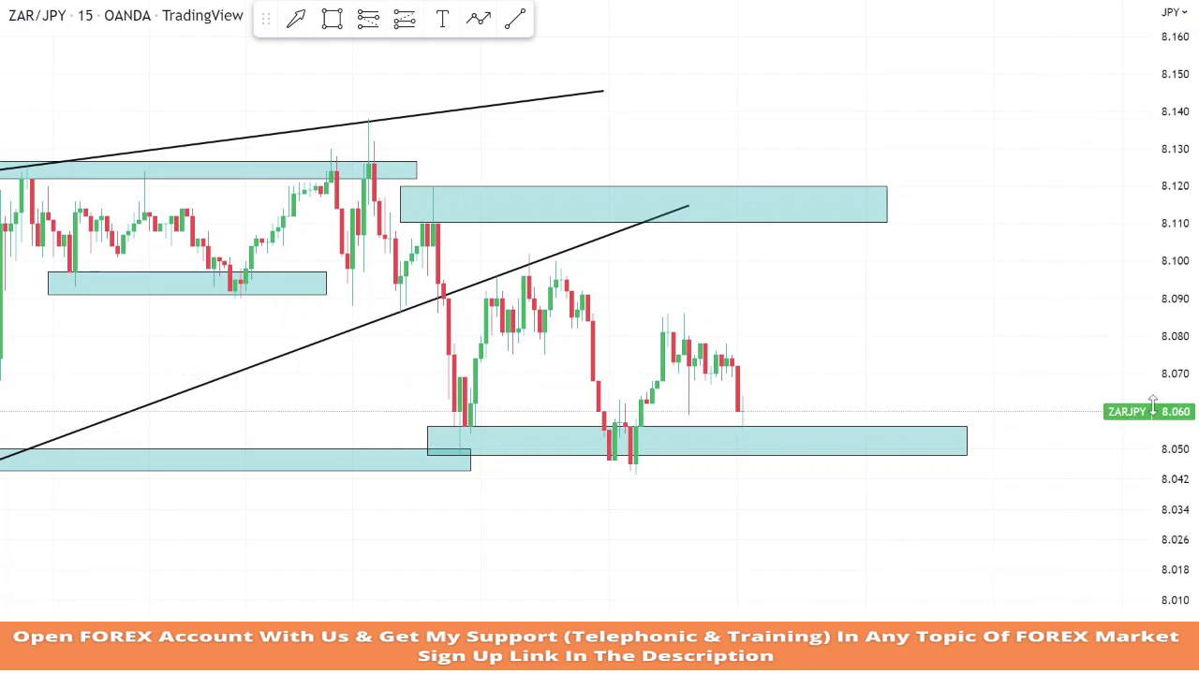
Step: Place a long position at the newest support zone with entry at 8.060, stop at 8.048 and target at 8.084
scroll(525, 433, up, 1)
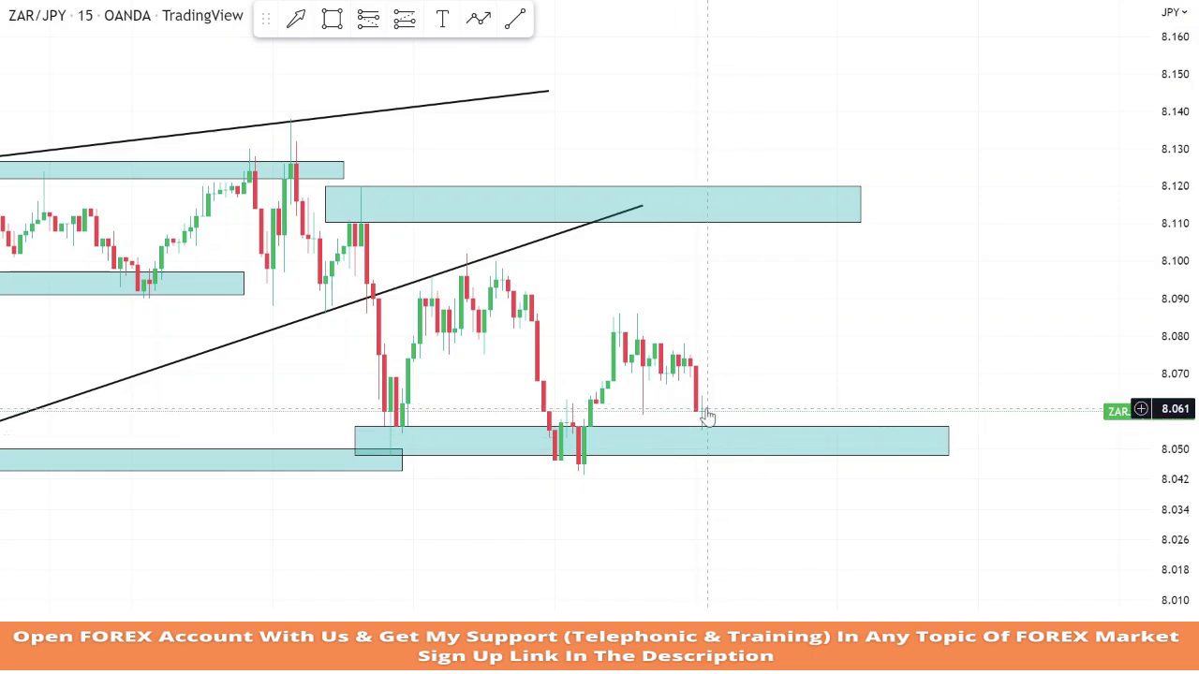
scroll(868, 351, up, 2)
drag(868, 351, 994, 220)
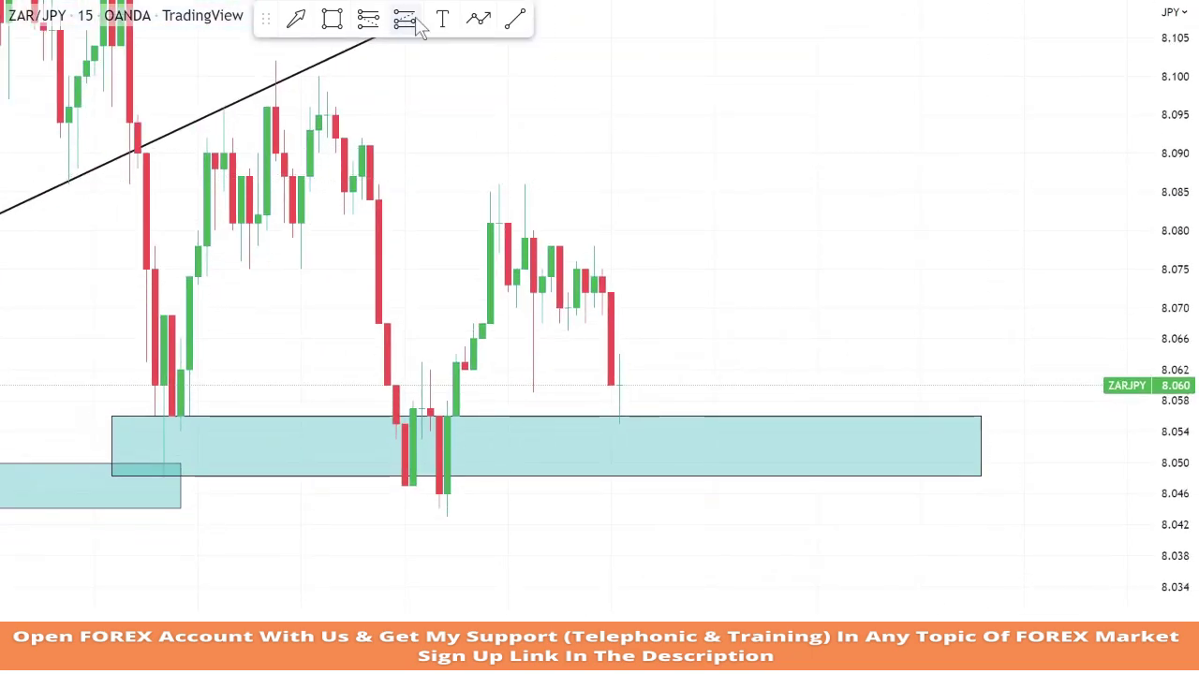
click(620, 384)
drag(620, 535, 674, 478)
drag(546, 233, 584, 290)
drag(656, 295, 663, 256)
scroll(785, 505, down, 5)
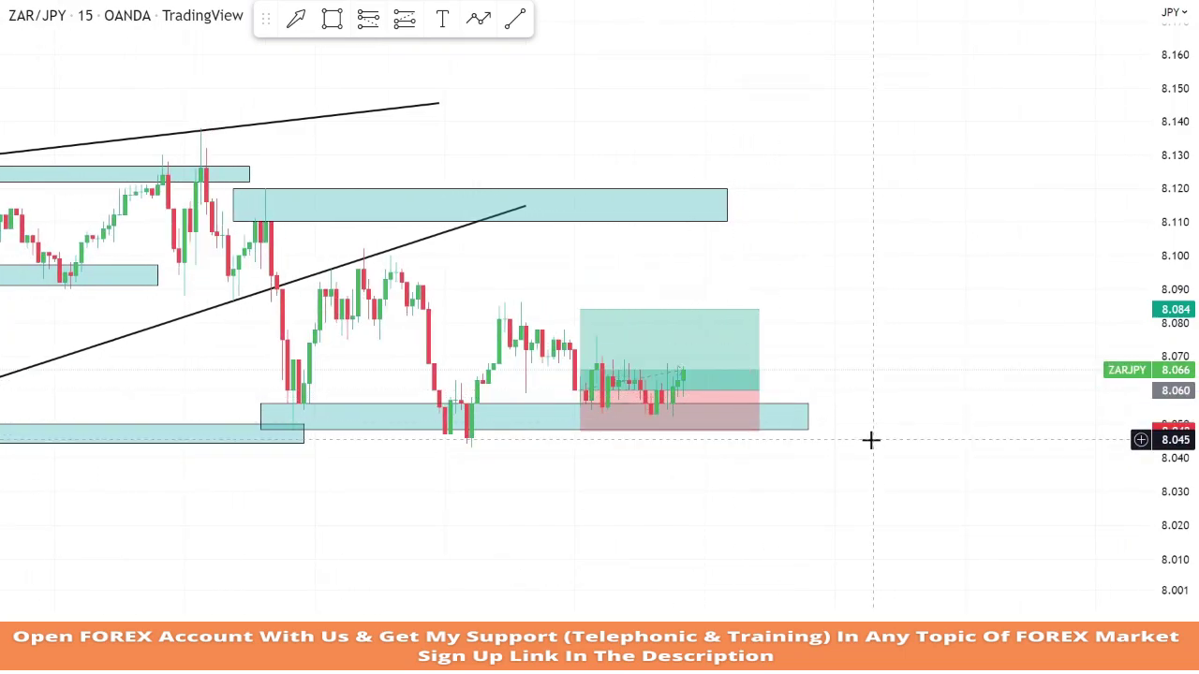
Step: Remove the long position at the newest support zone from the chart
scroll(880, 374, down, 2)
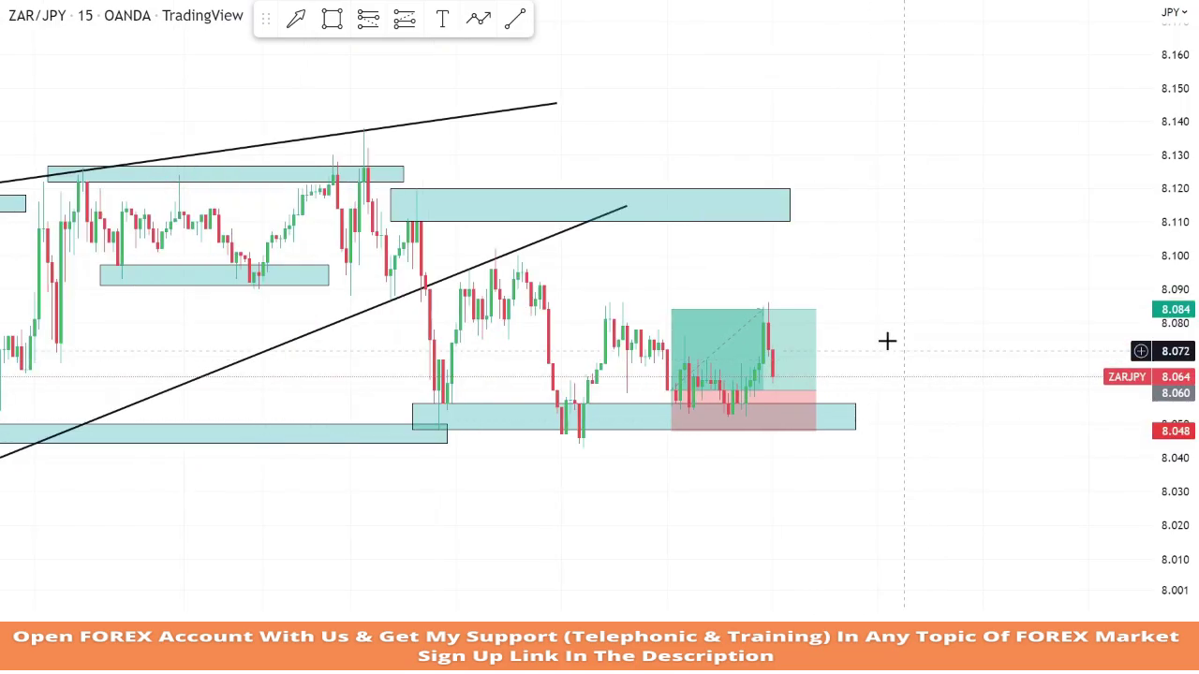
right_click(760, 367)
click(820, 611)
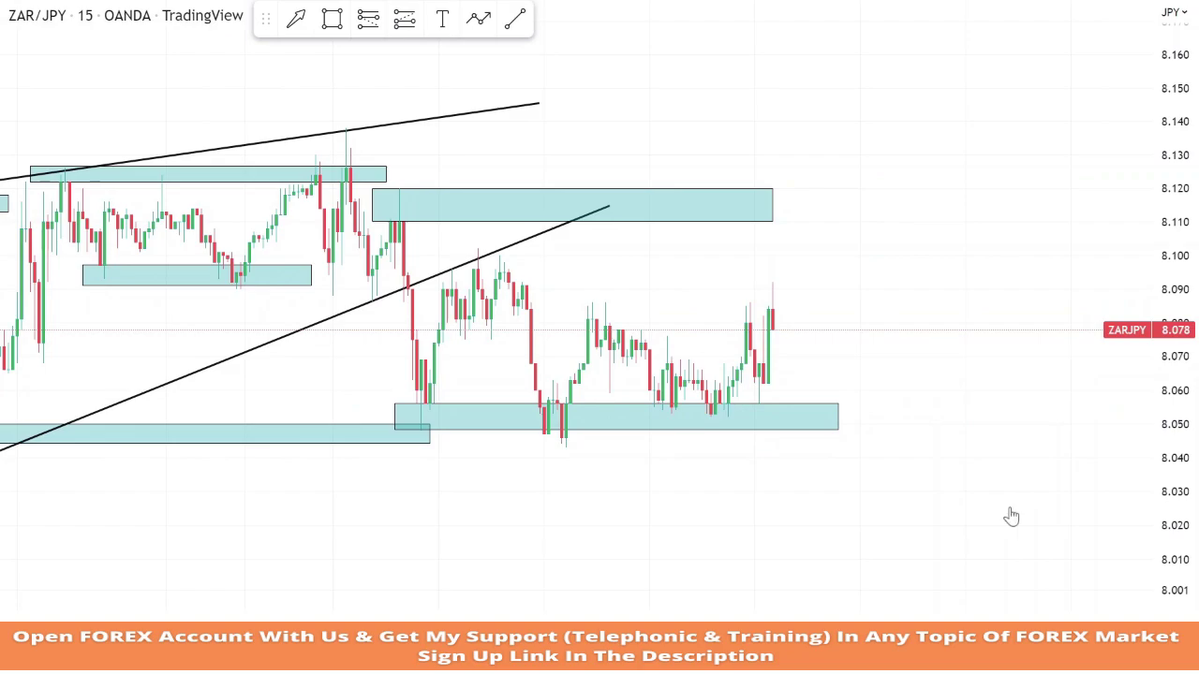
Step: Lengthen the 8.110 to 8.120 resistance zone further forward in time, past the latest candle
scroll(917, 314, up, 1)
drag(720, 205, 923, 206)
scroll(889, 353, up, 1)
click(890, 354)
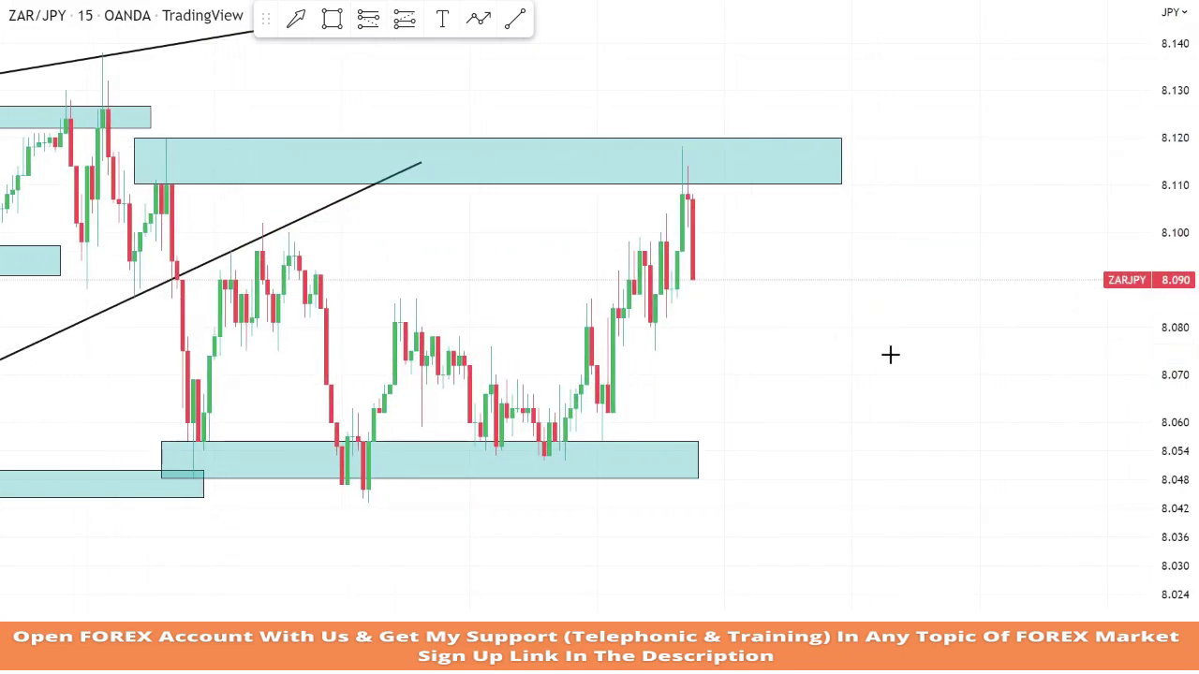
Step: Place a short position at the rejection from the resistance zone with entry at 8.100, stop at 8.120 and target at 8.060
scroll(264, 183, down, 1)
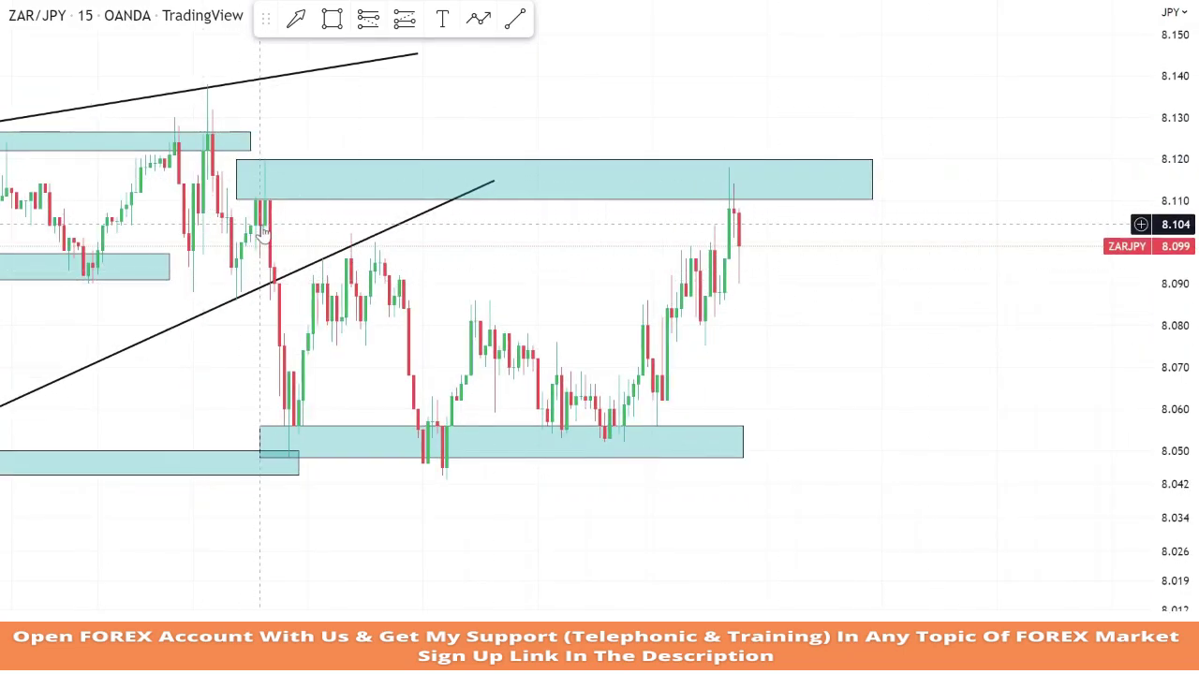
click(742, 242)
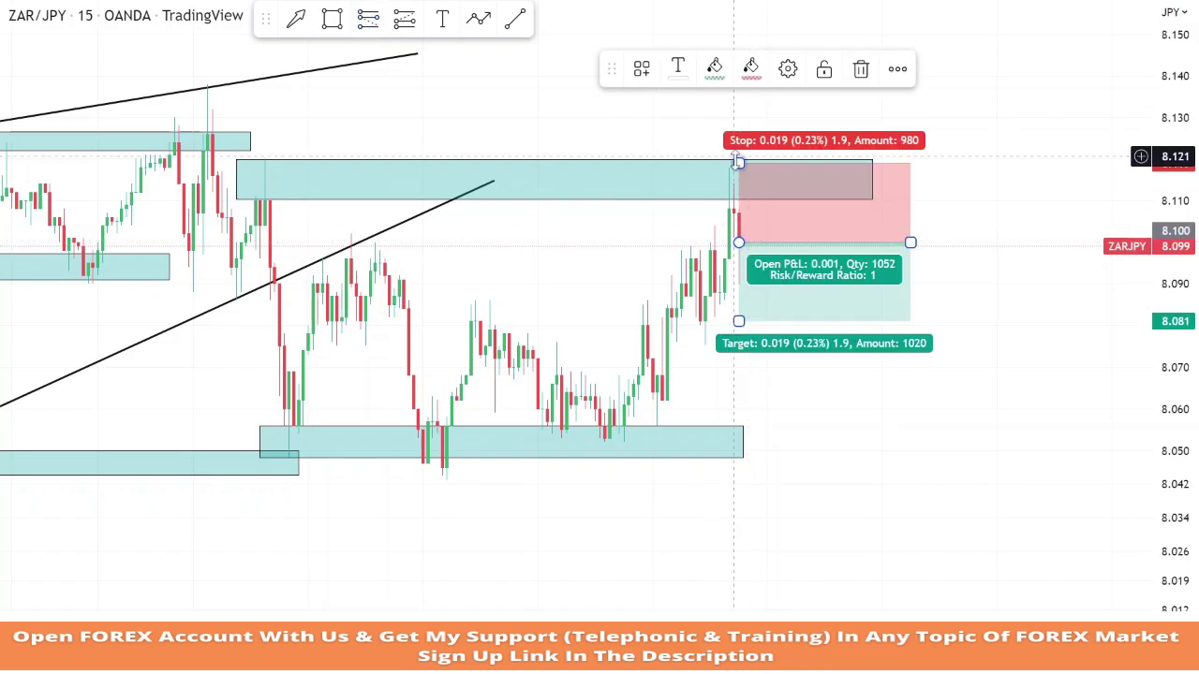
drag(739, 161, 739, 159)
drag(759, 324, 763, 409)
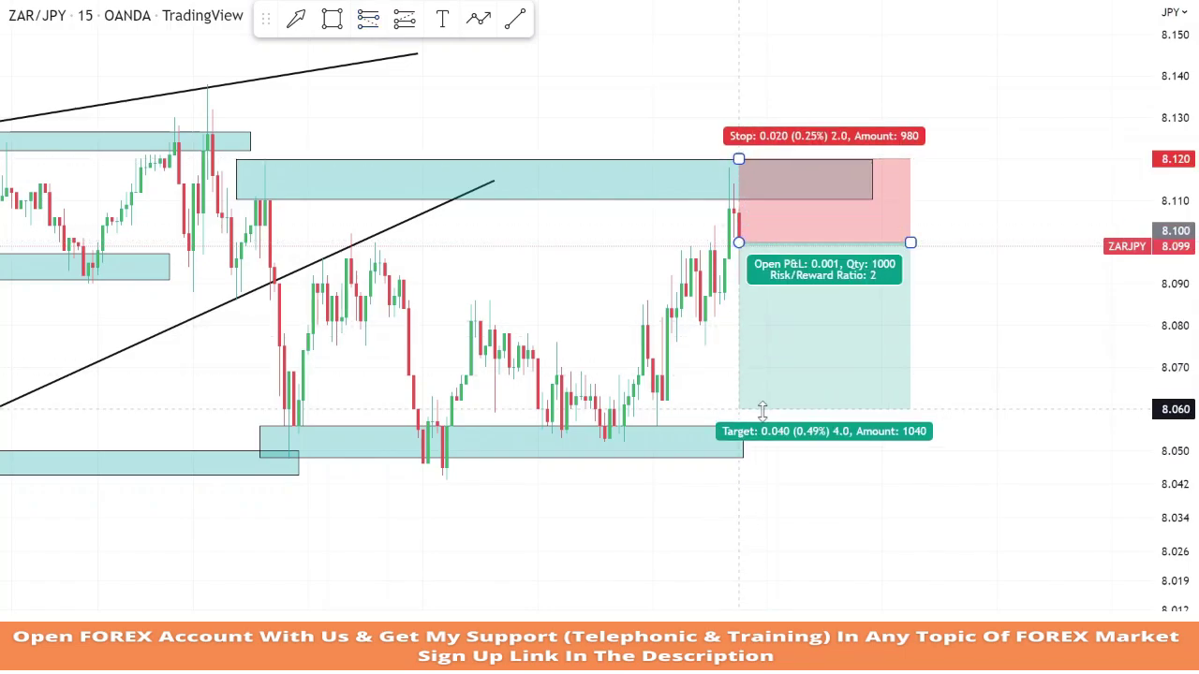
click(804, 483)
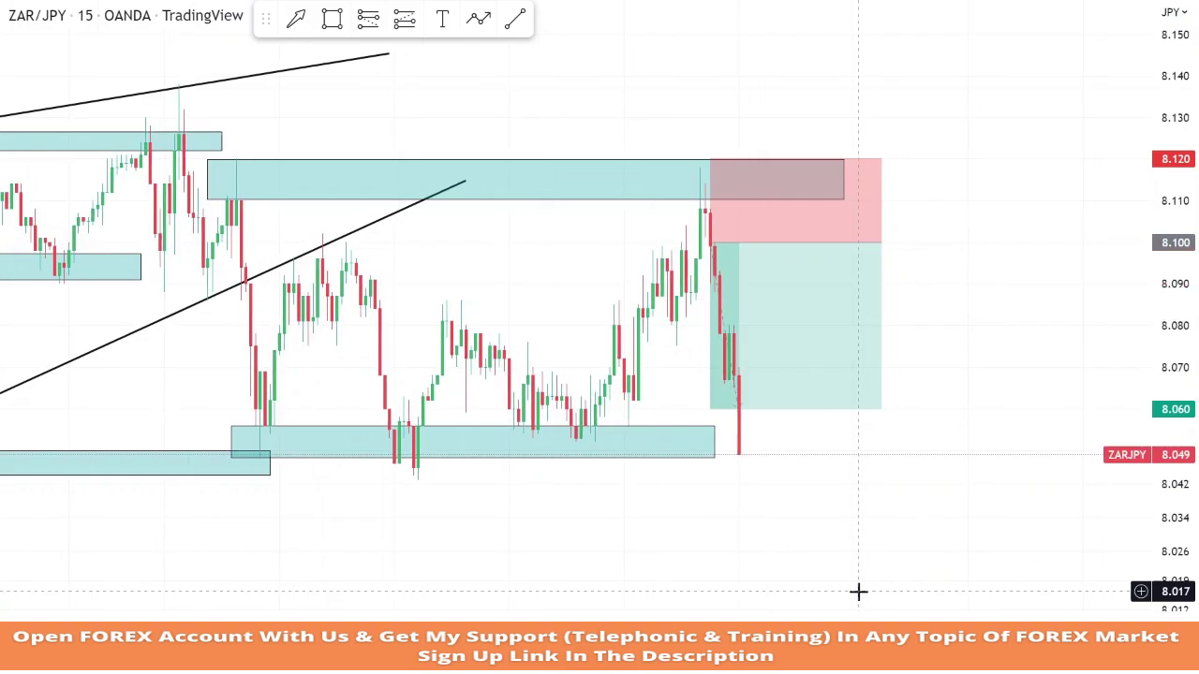
Step: Remove the short position at the resistance zone from the chart
click(833, 402)
right_click(833, 367)
click(883, 609)
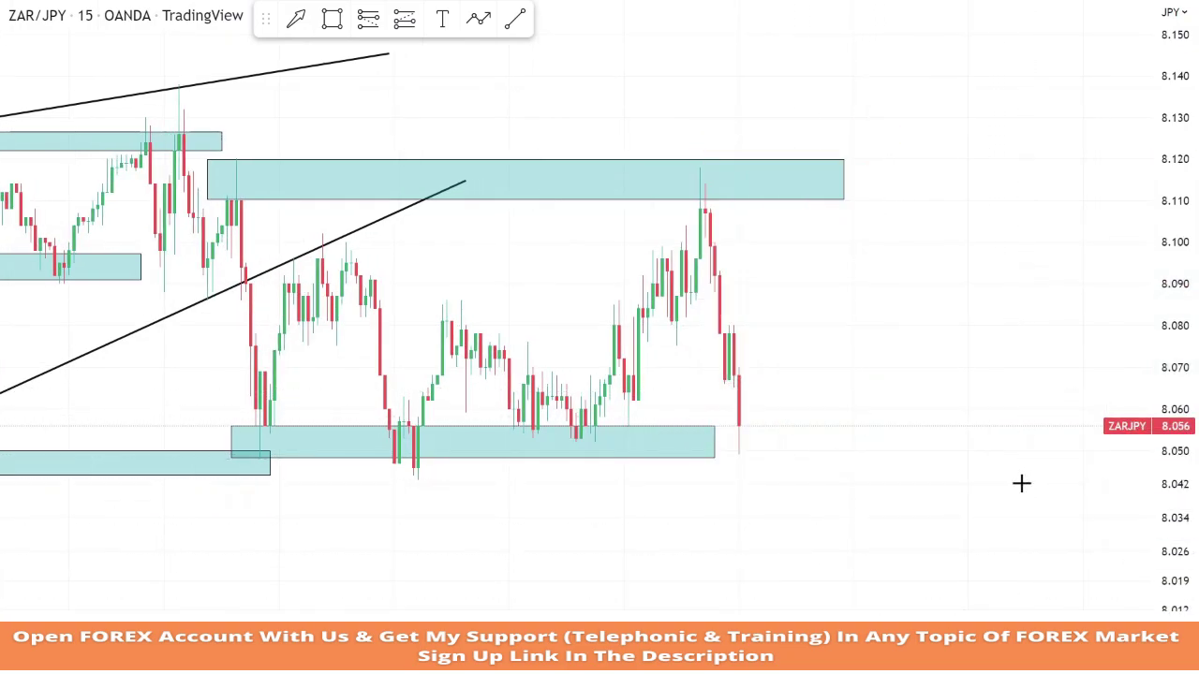
Step: Lengthen the newest support zone forward and place a long position there with entry at 8.063, stop at 8.046 and target at 8.097
drag(718, 420, 840, 460)
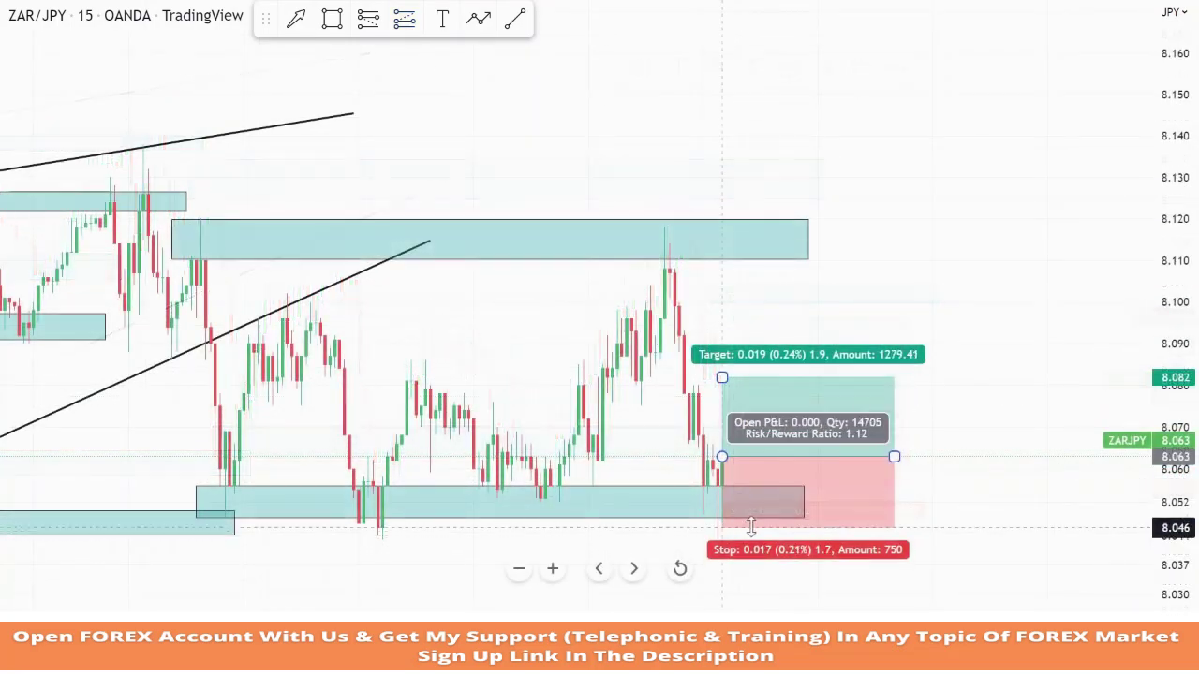
drag(753, 530, 753, 528)
drag(721, 377, 722, 314)
click(920, 434)
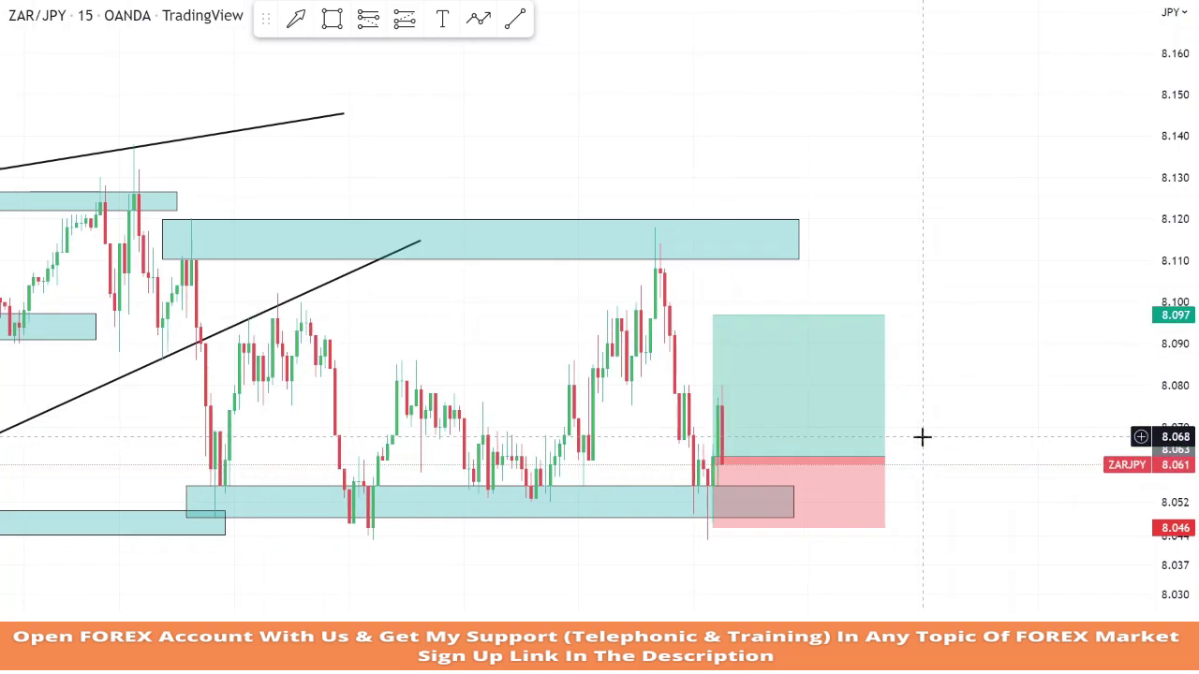
Step: Remove the long position targeting 8.097 from the chart
right_click(763, 360)
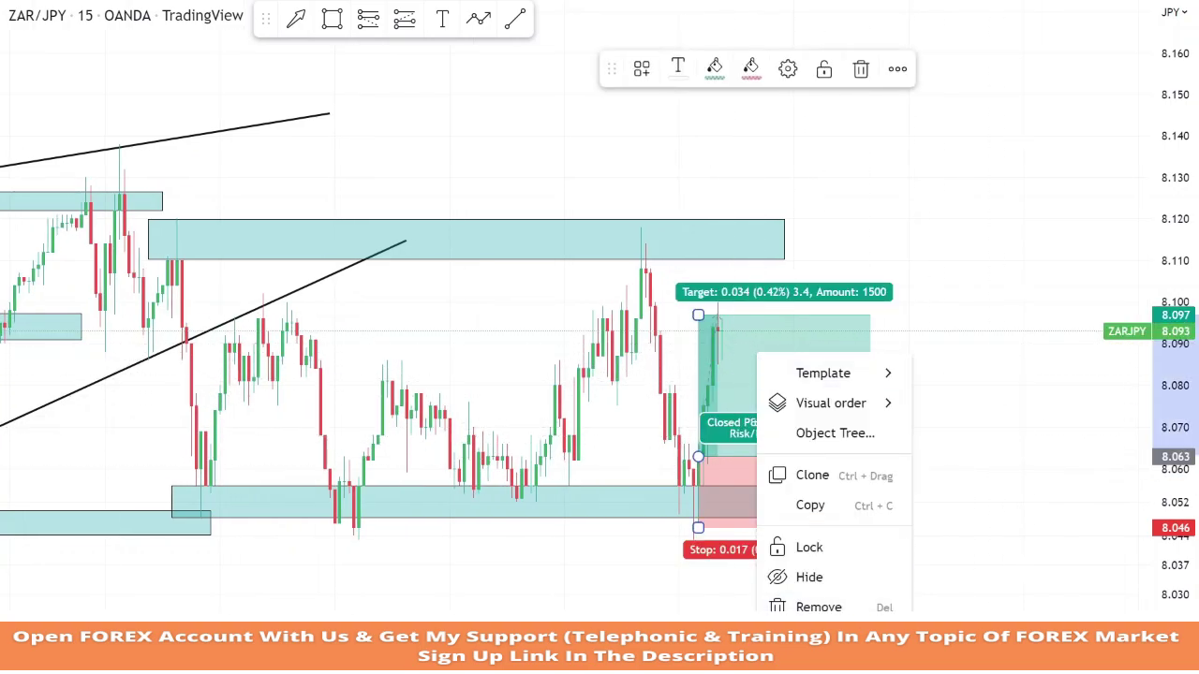
click(842, 605)
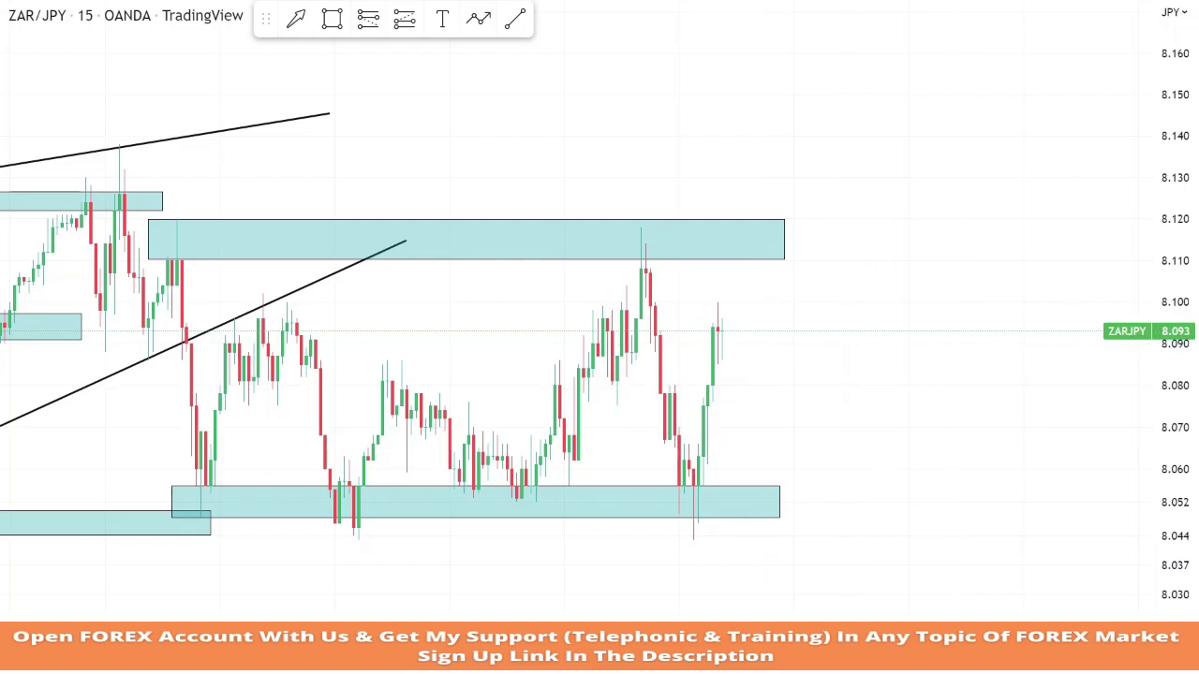